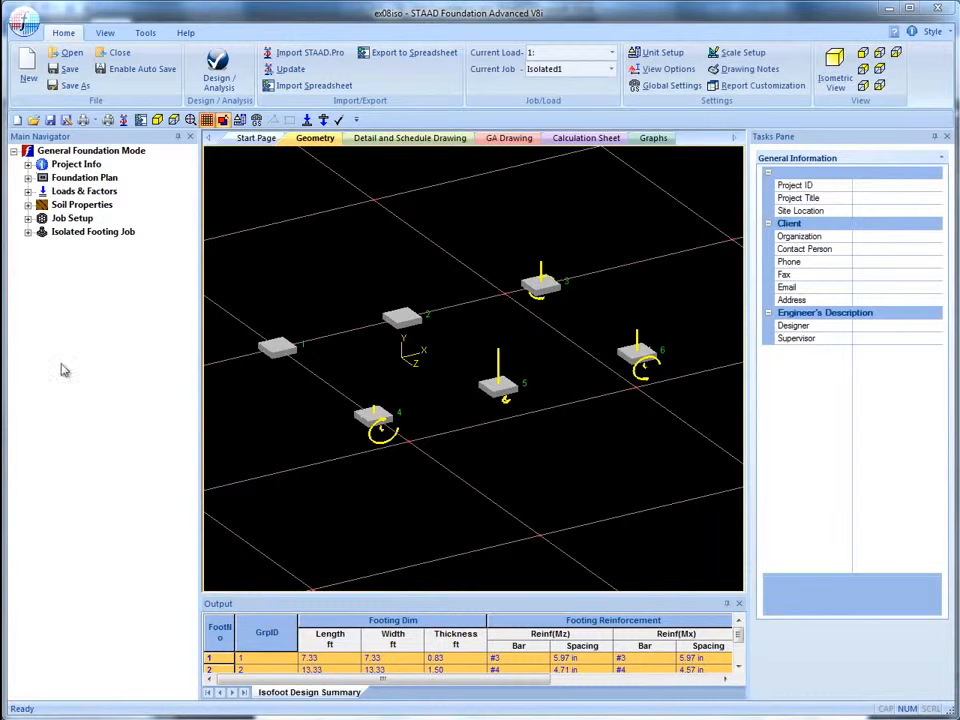
Start defining a new job and name it mat
click(28, 218)
click(84, 232)
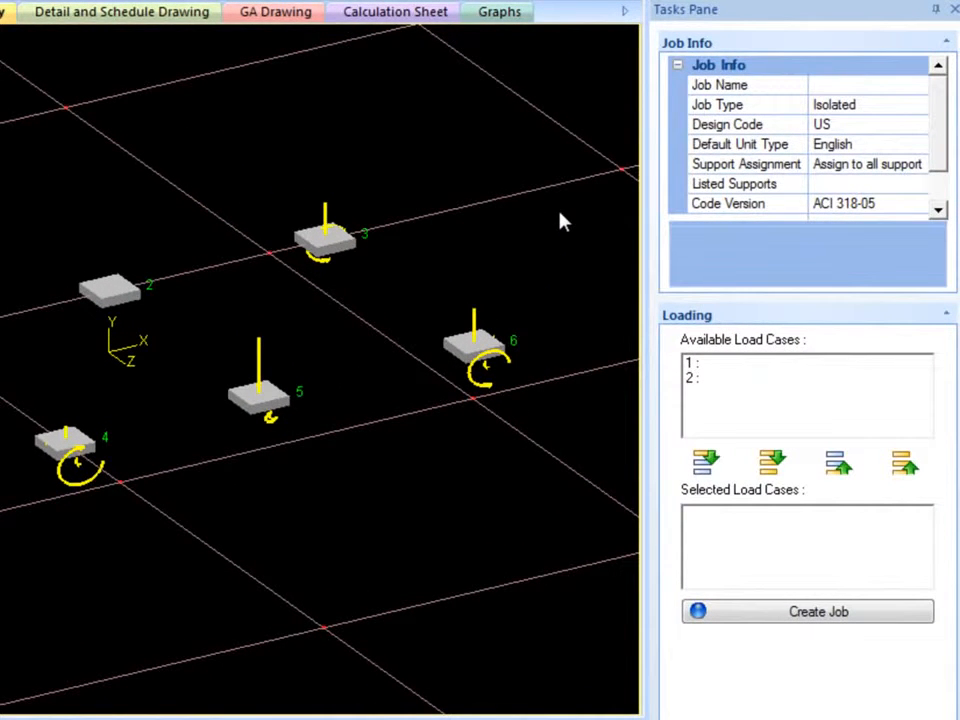
click(849, 86)
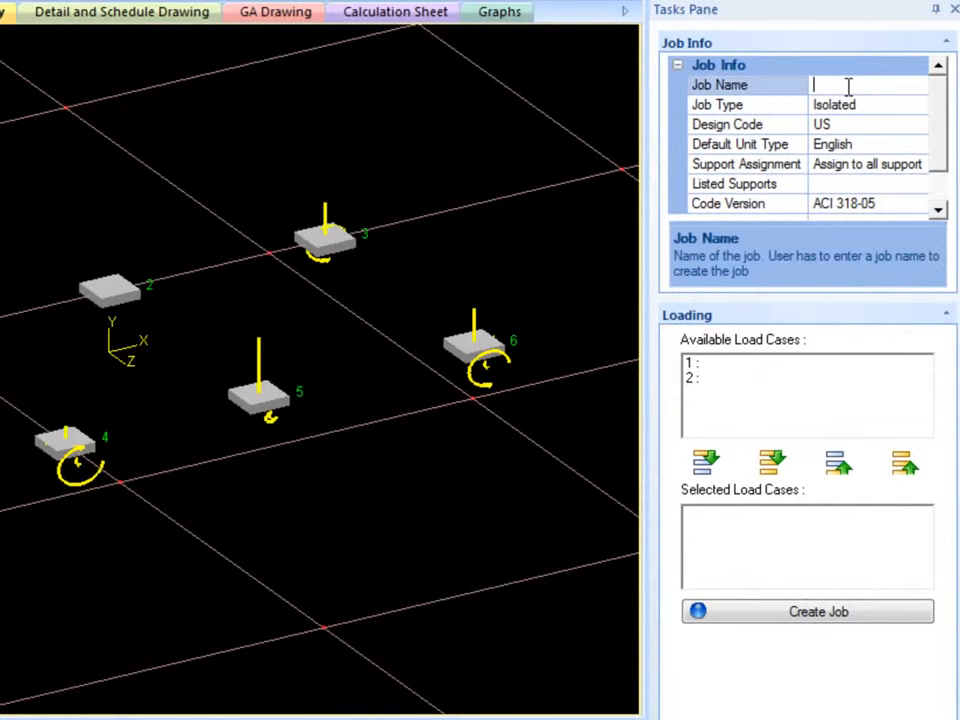
text(mat)
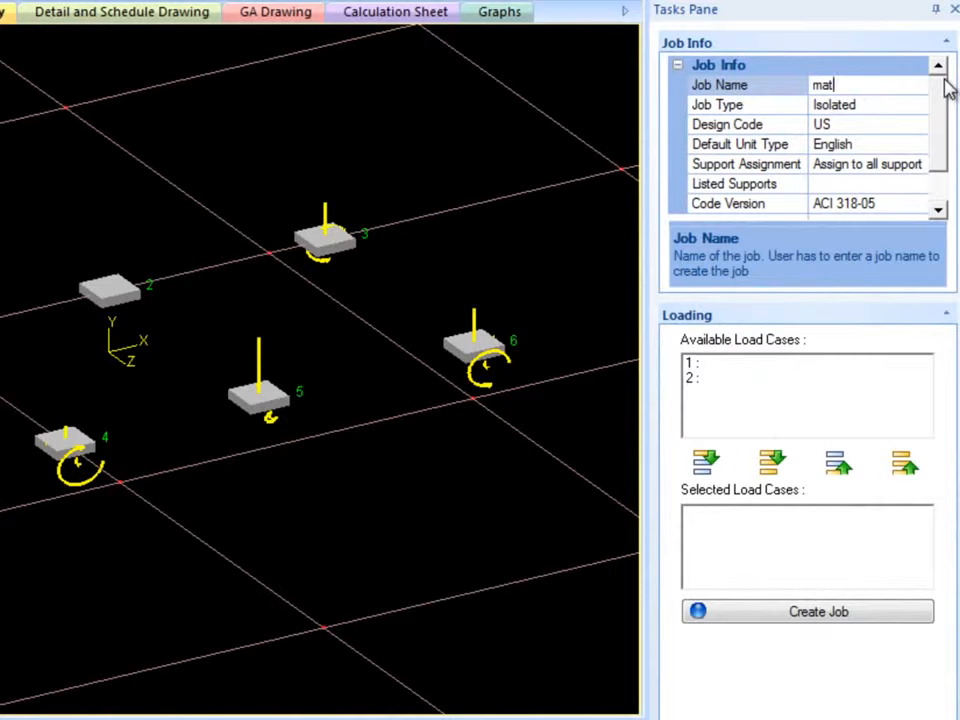
Set the job type to Mat and keep support assignment as Assign to all support
click(920, 104)
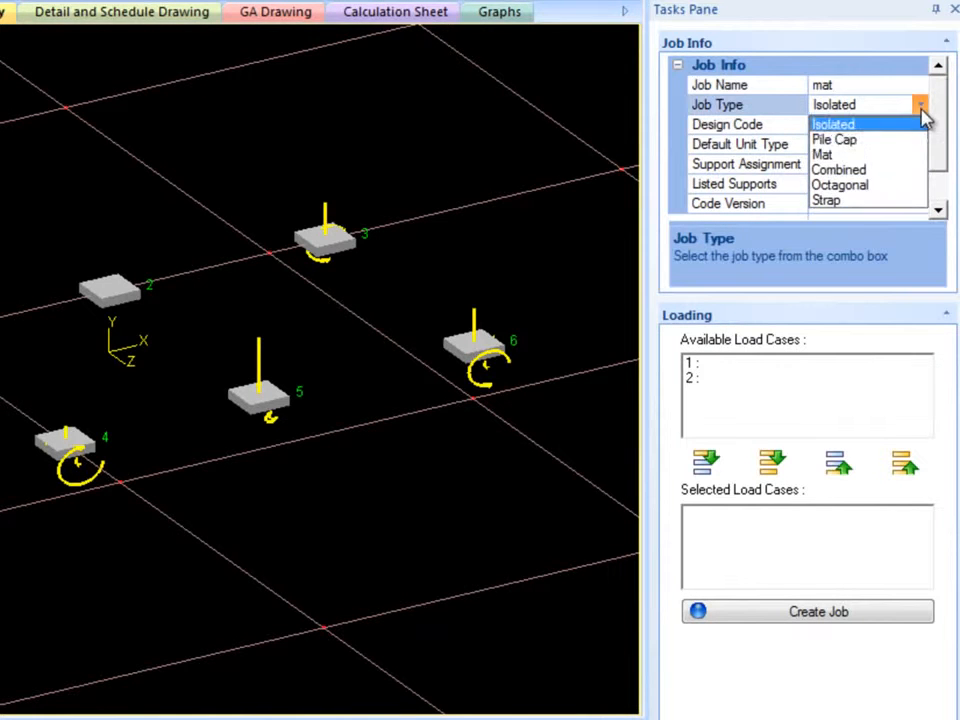
click(886, 153)
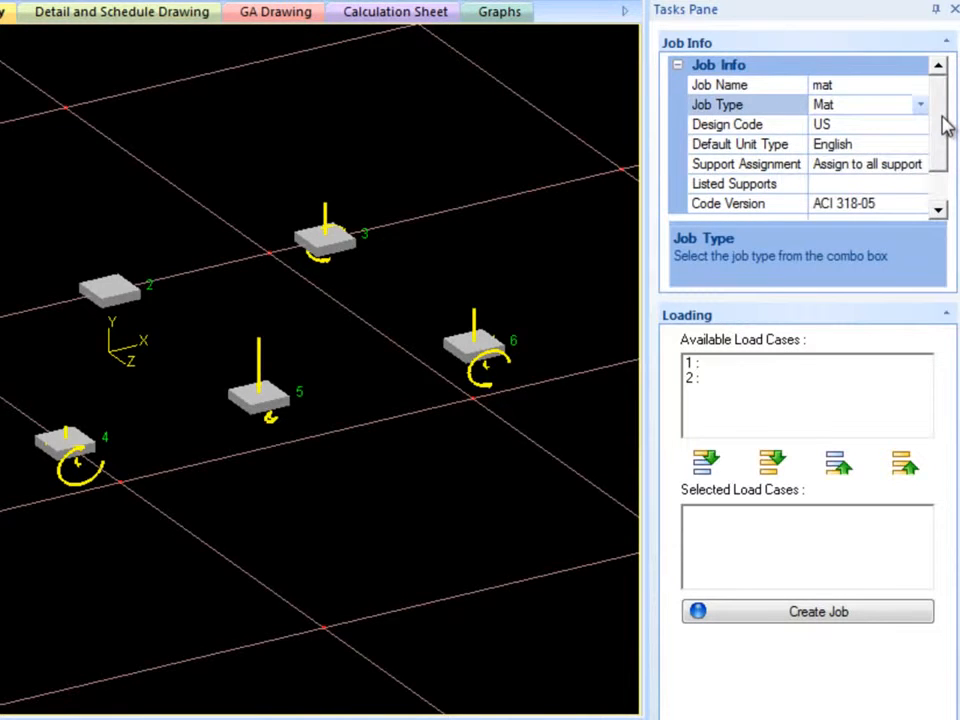
drag(941, 124, 944, 134)
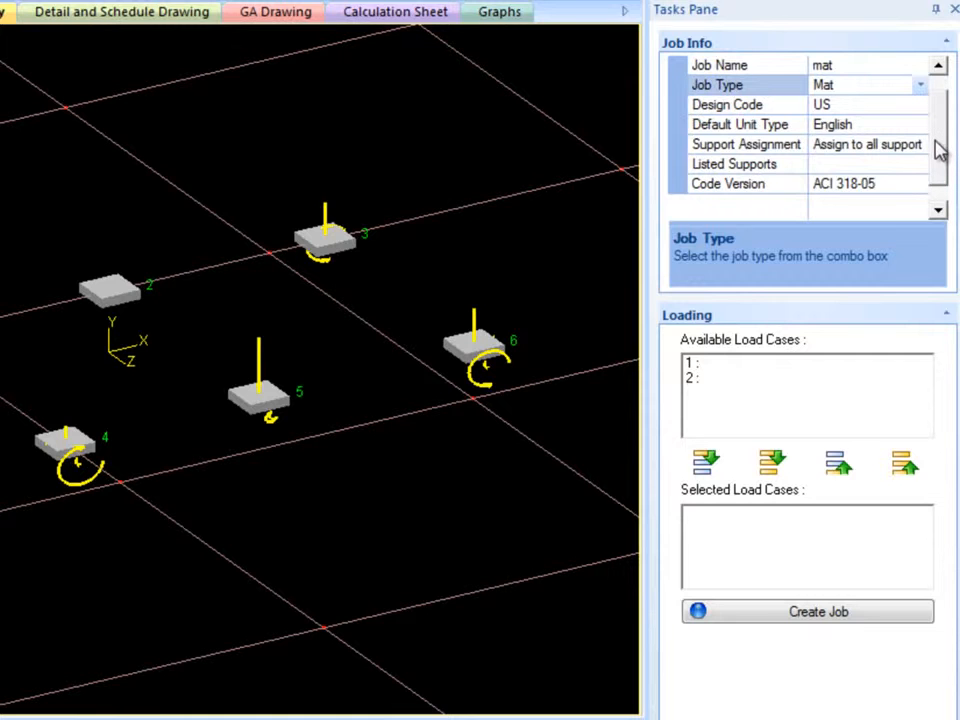
click(924, 146)
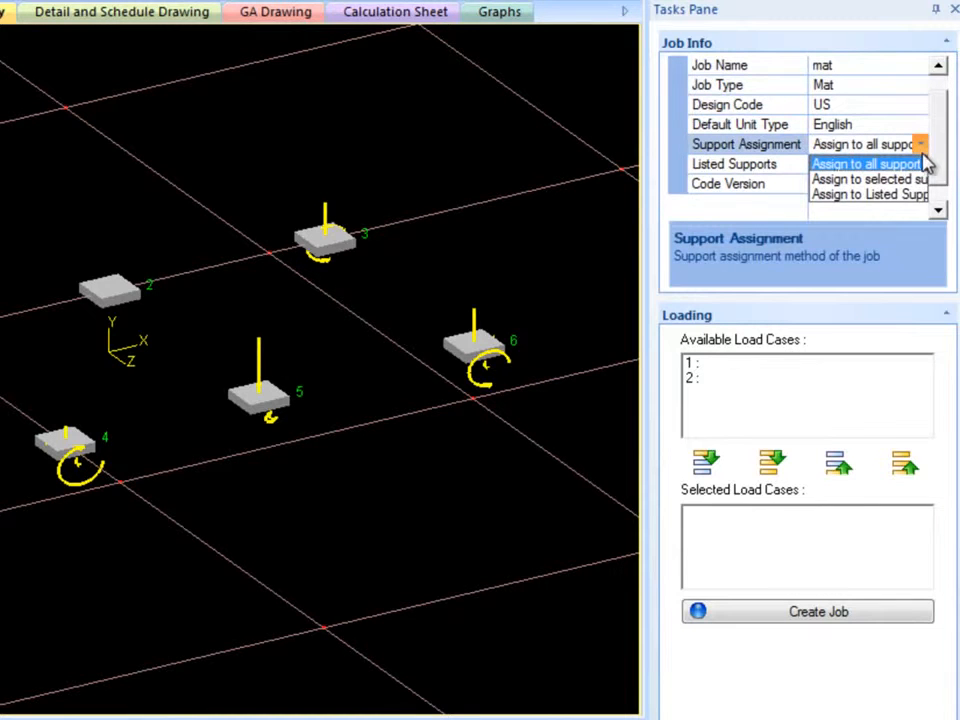
click(921, 165)
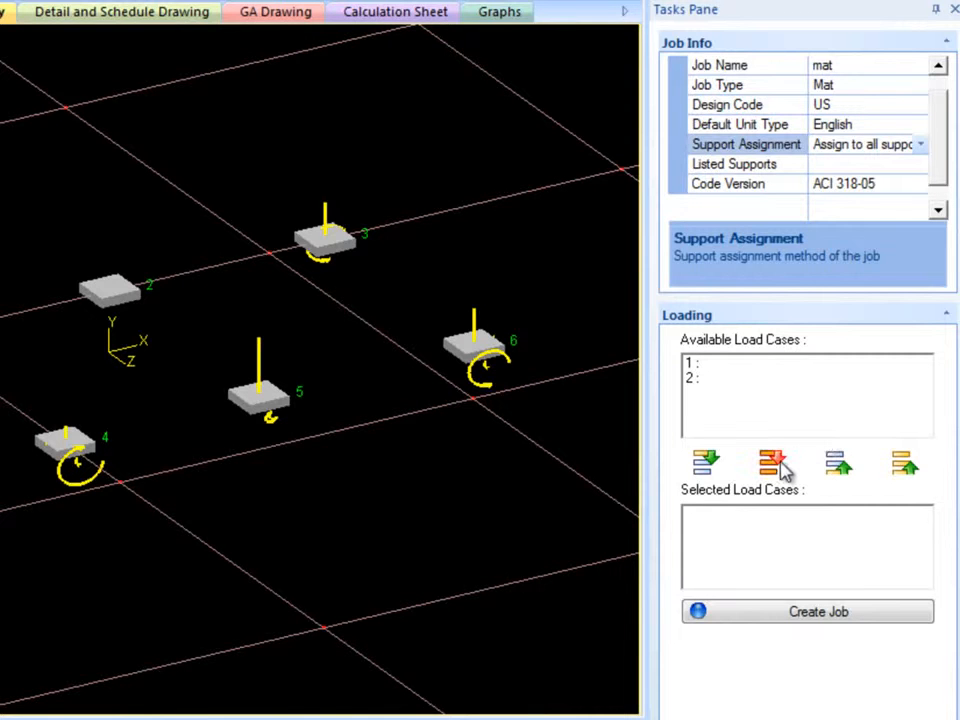
Move all available load cases into the selected load cases and create the job
click(772, 463)
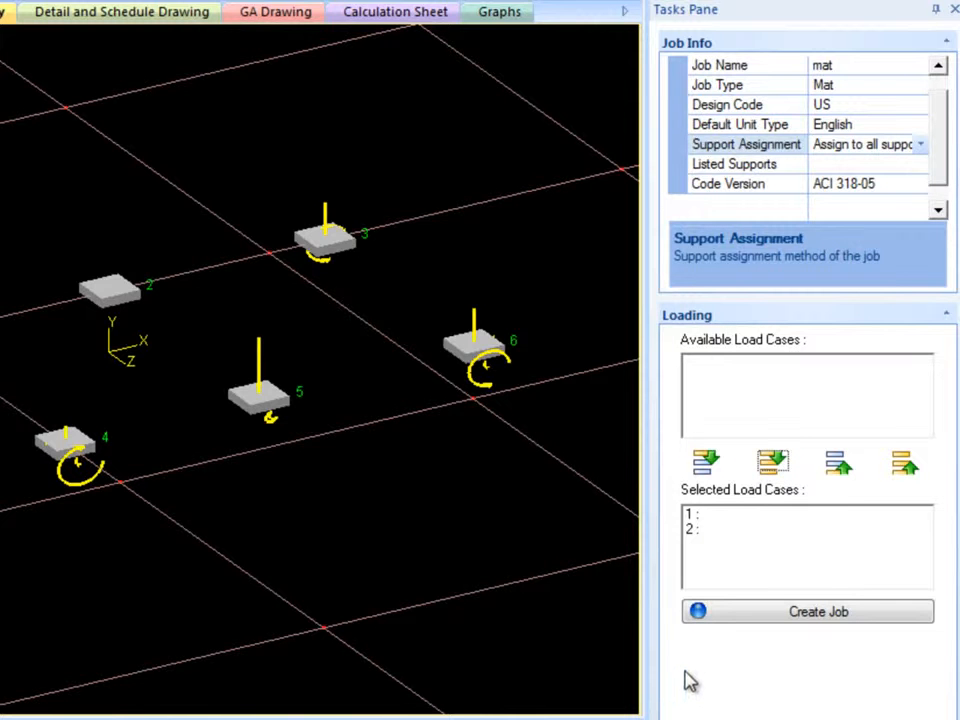
click(764, 617)
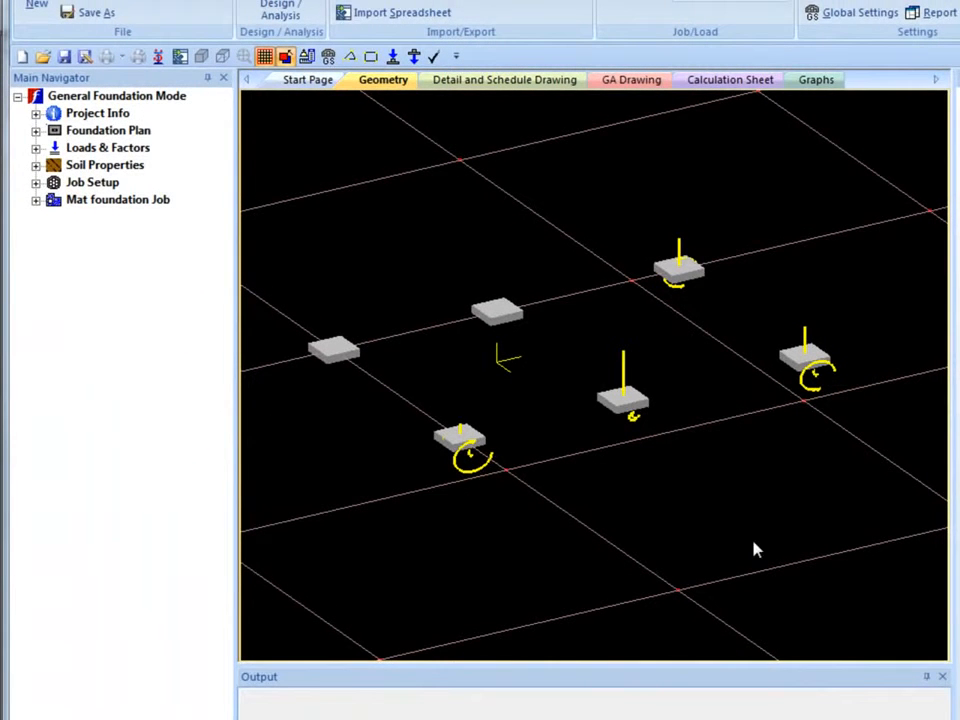
Expand the Mat foundation job branches and open the rectangular meshing region tool
click(35, 200)
click(54, 234)
click(54, 320)
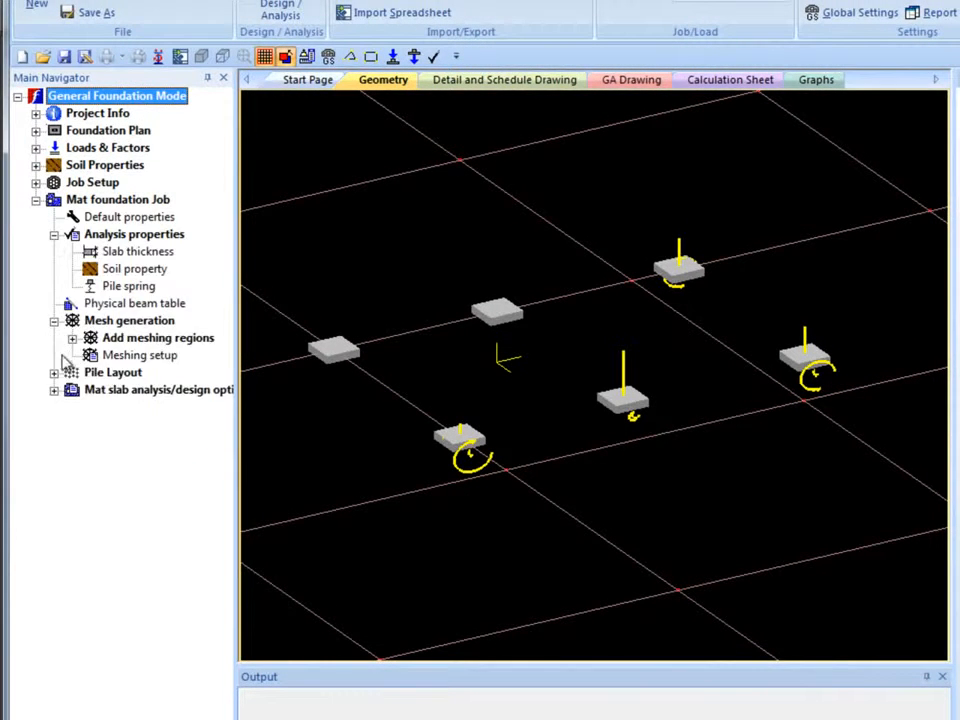
click(54, 372)
click(54, 441)
click(72, 338)
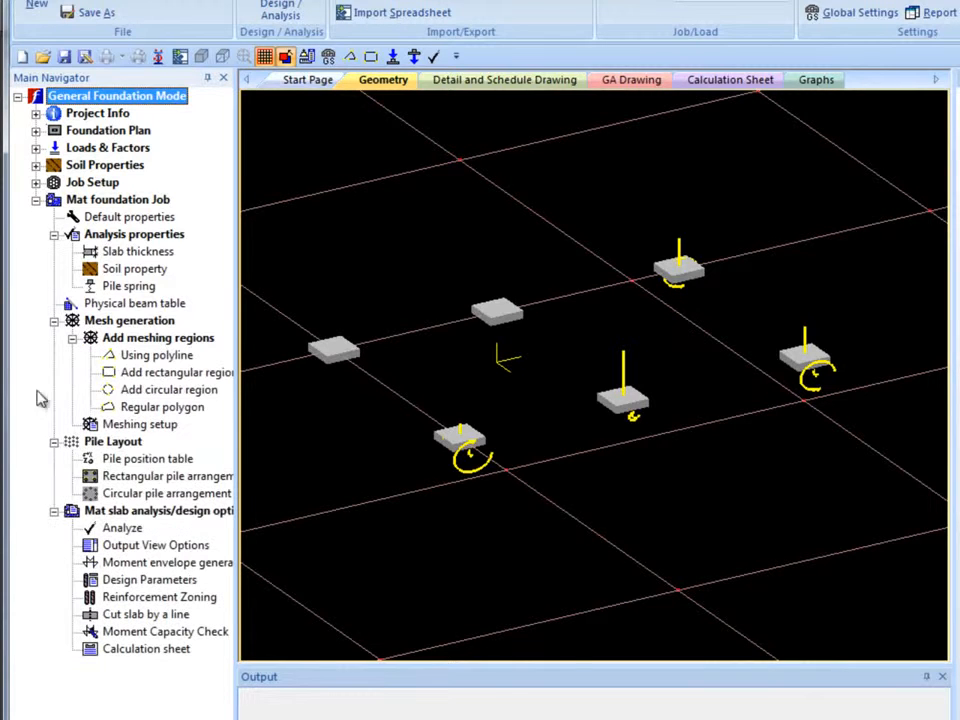
drag(238, 450, 283, 452)
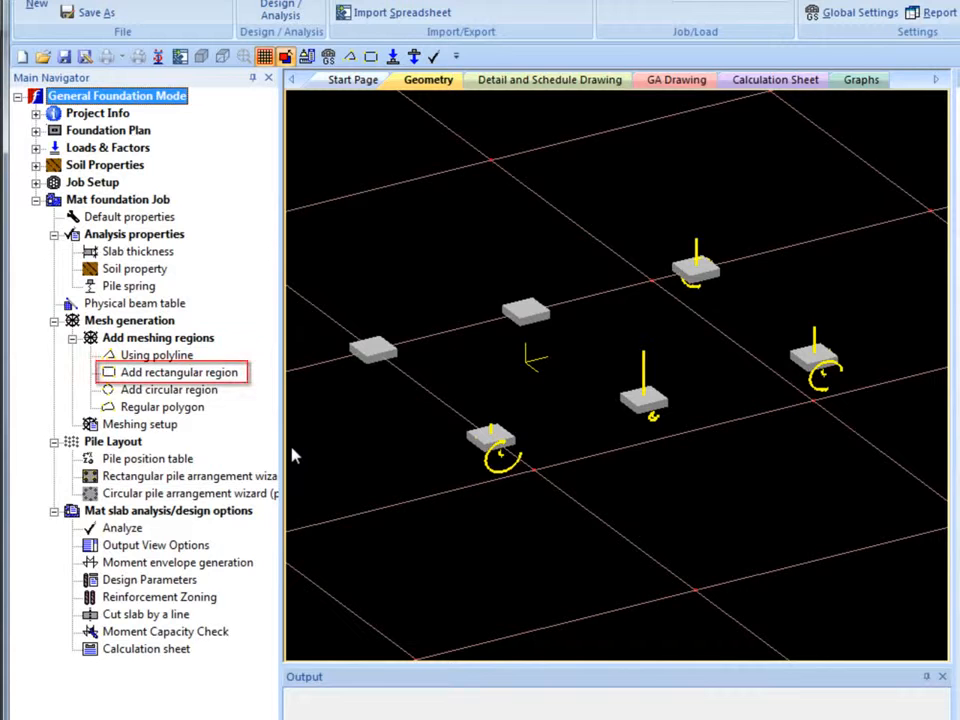
click(225, 380)
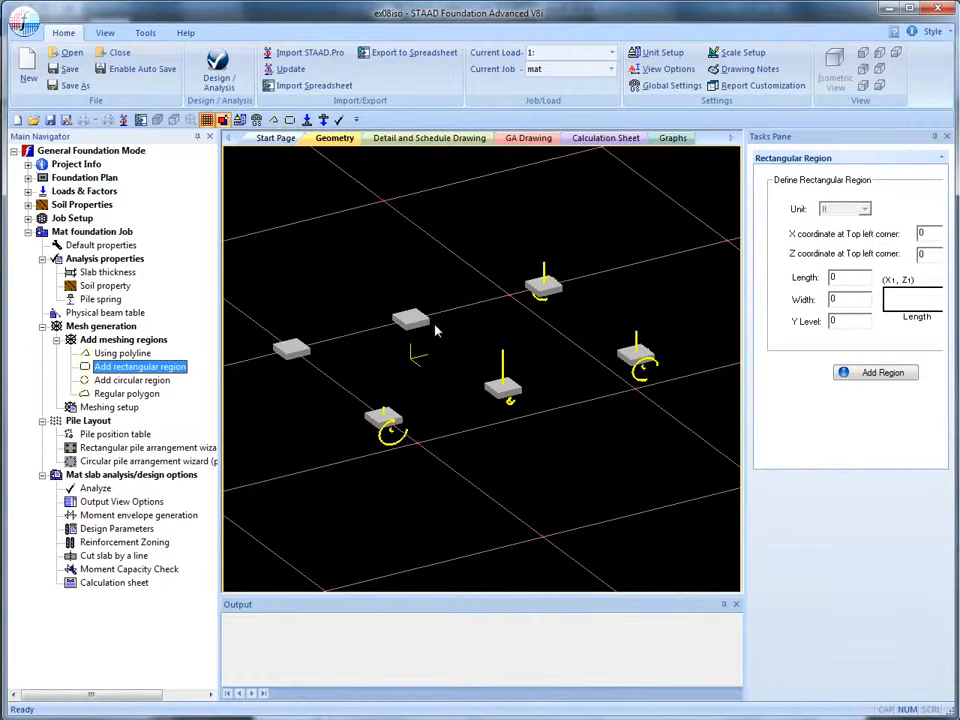
Add a rectangular region with top-left corner at X -2, Z -2, length 42 and width 28
click(146, 33)
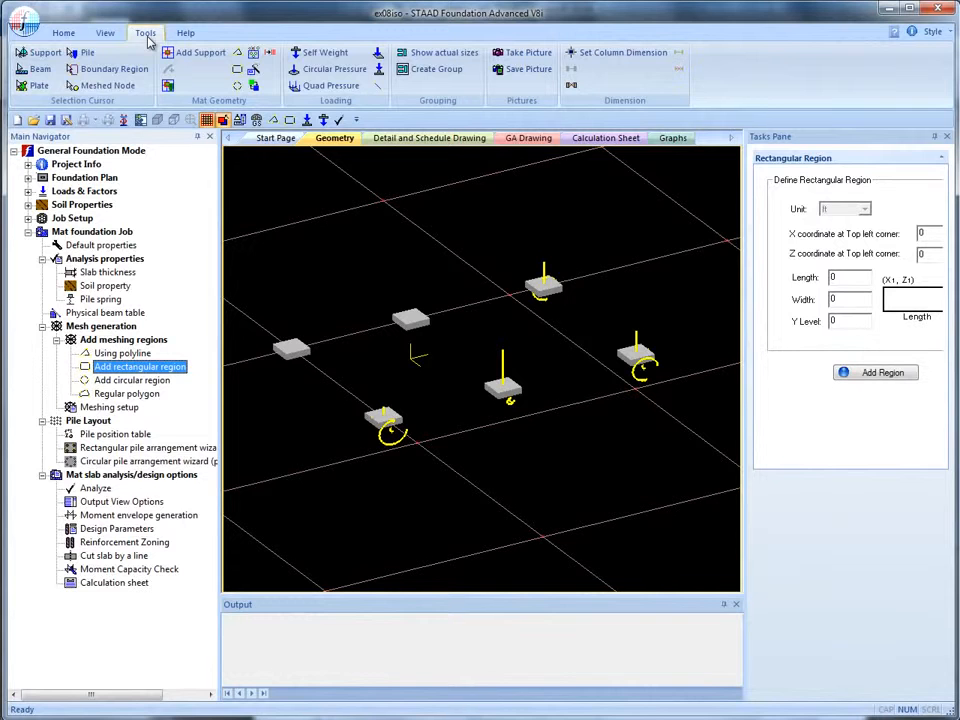
click(238, 53)
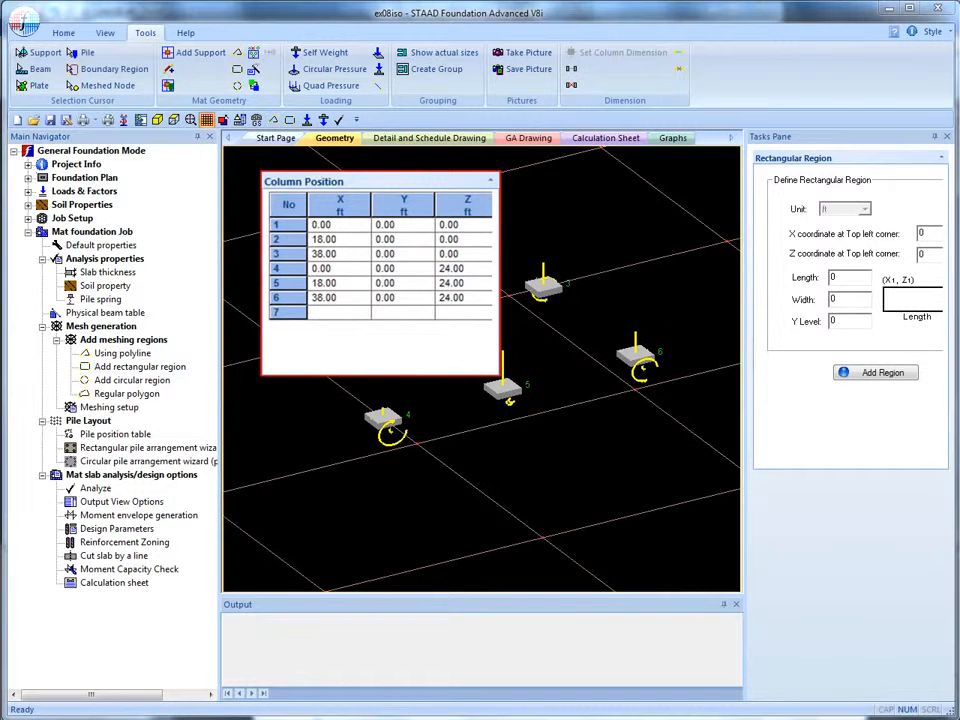
click(912, 234)
text(-2)
key(Tab)
text(-2)
key(Tab)
text(42)
key(Tab)
text(28)
click(874, 374)
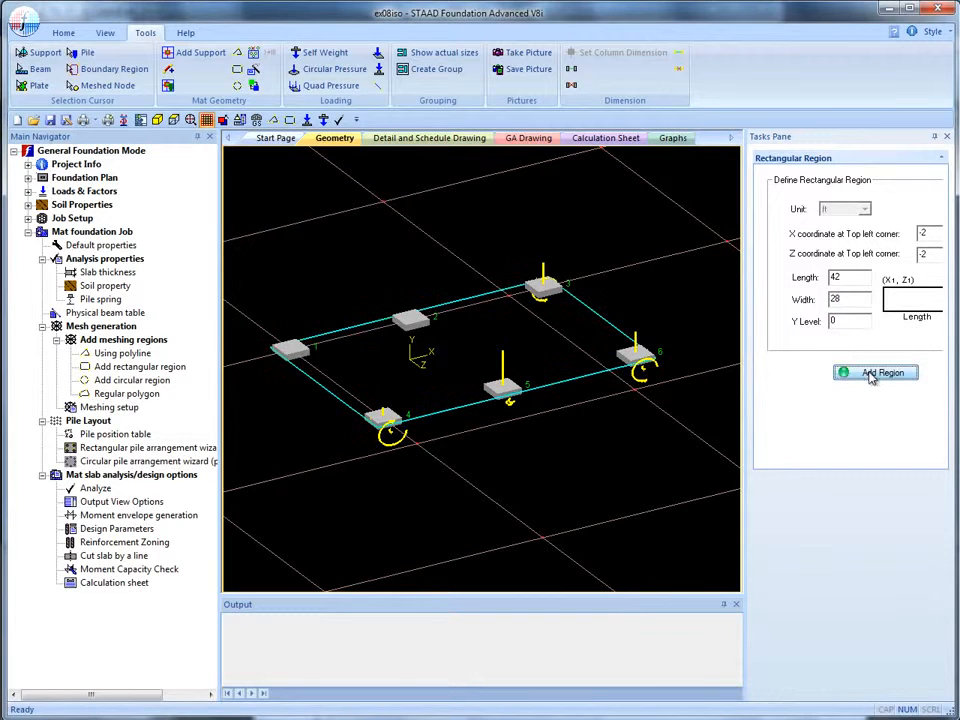
In Meshing setup, select the rectangle and add it as a boundary region named boundary
click(110, 407)
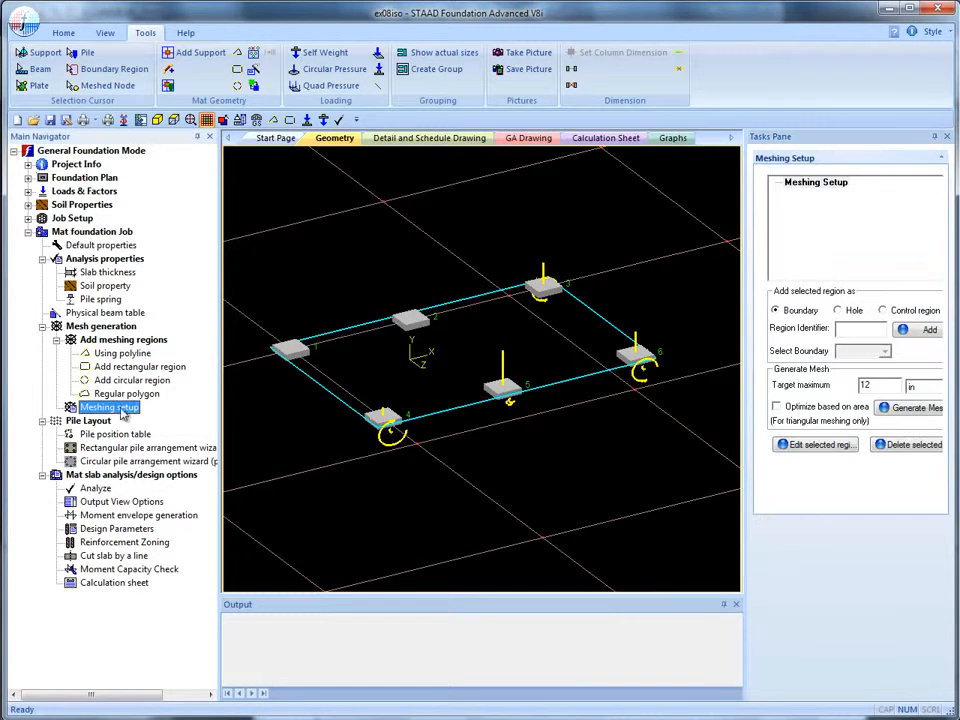
click(462, 406)
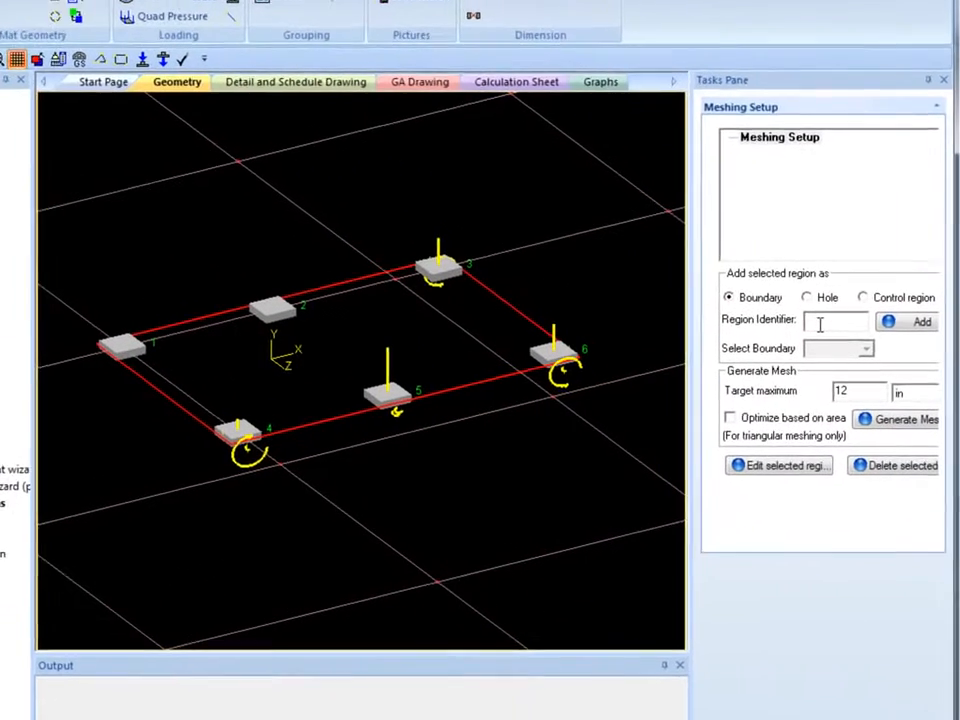
click(847, 330)
text(boundar)
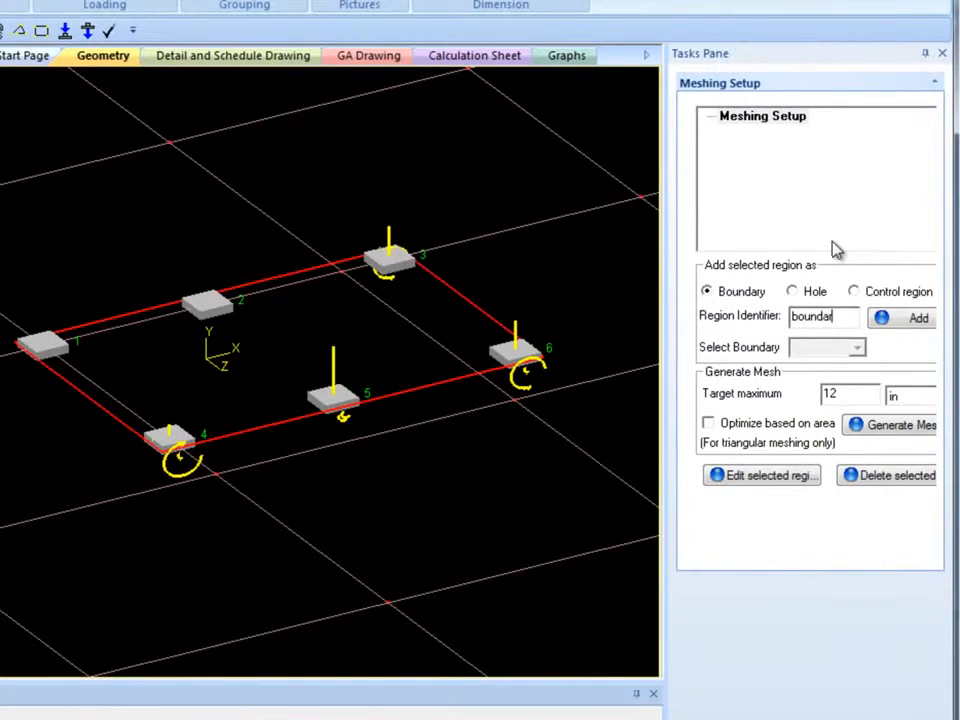
text(y)
click(903, 319)
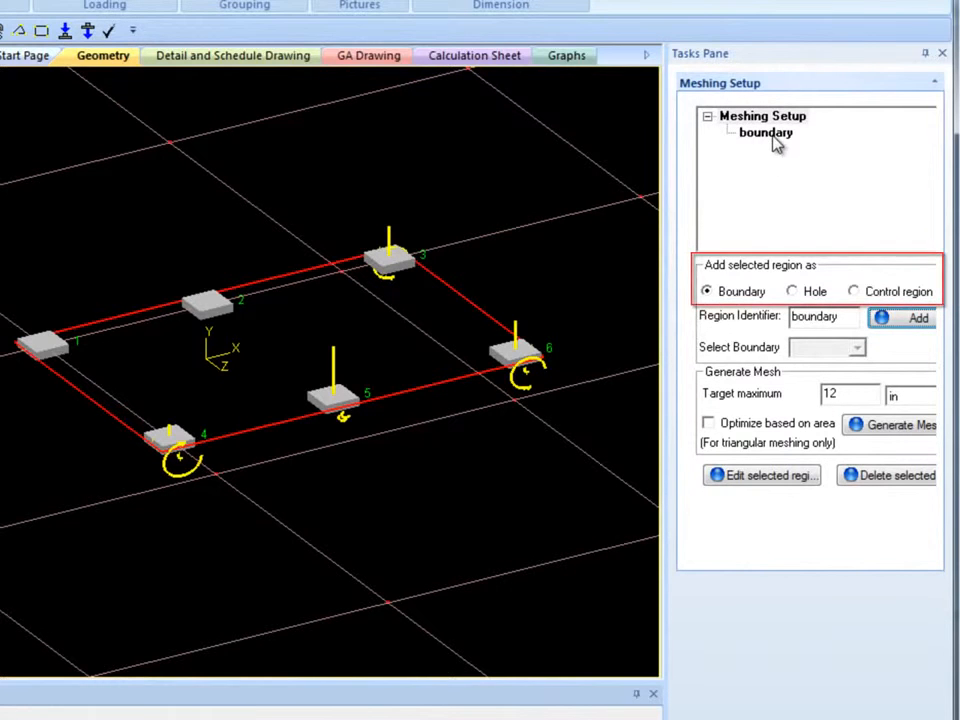
click(792, 291)
click(853, 291)
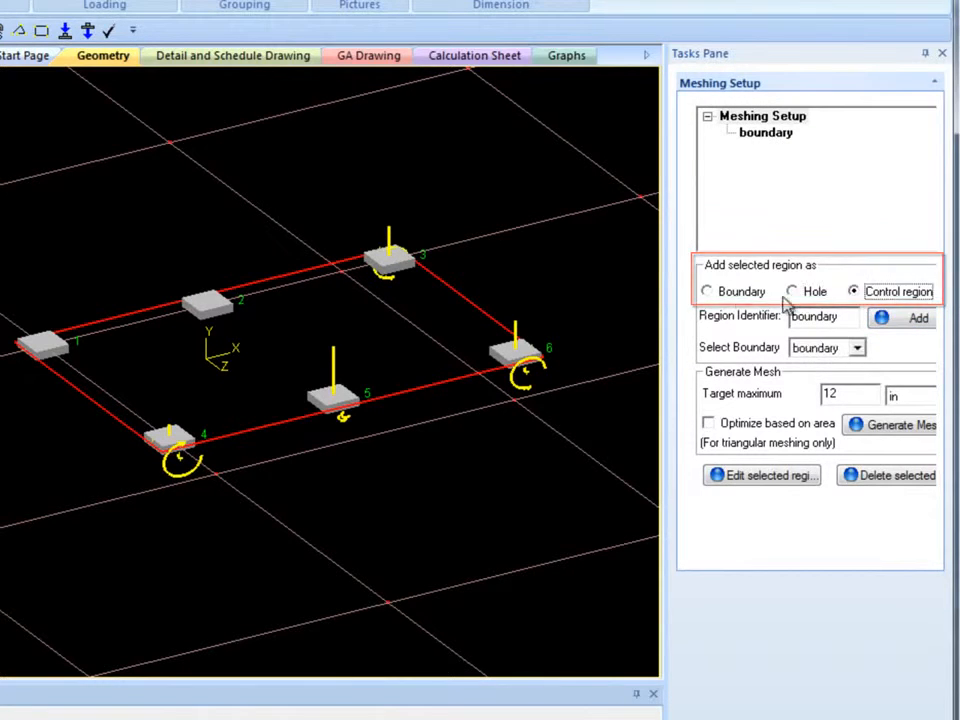
click(708, 292)
Generate a quadrilateral mesh for the boundary region with optimization level 3 and spacing factor 10
click(768, 134)
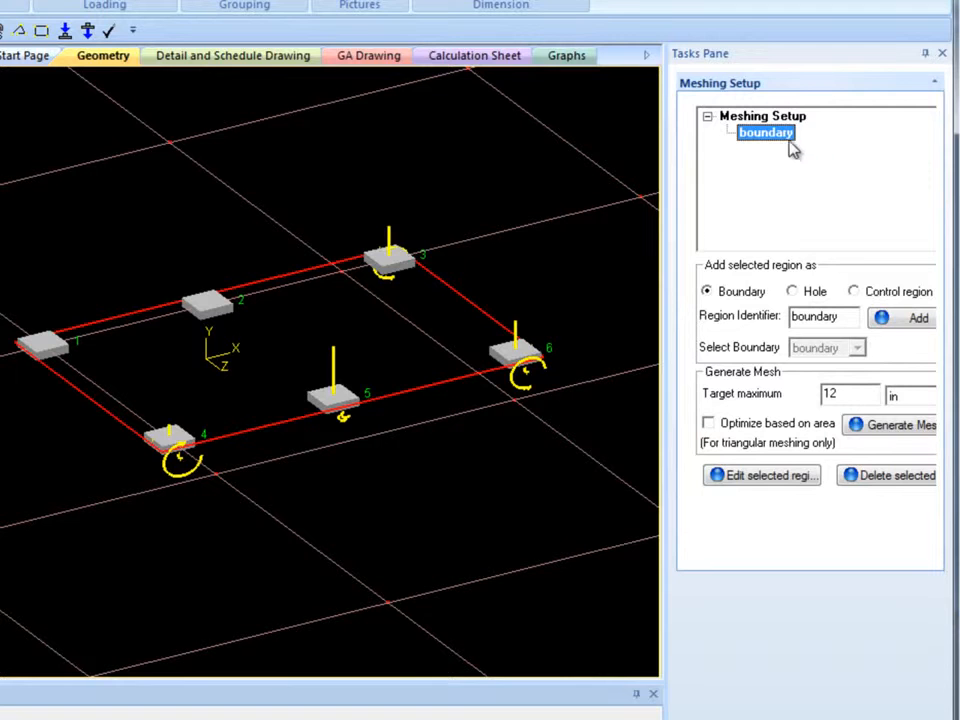
click(889, 430)
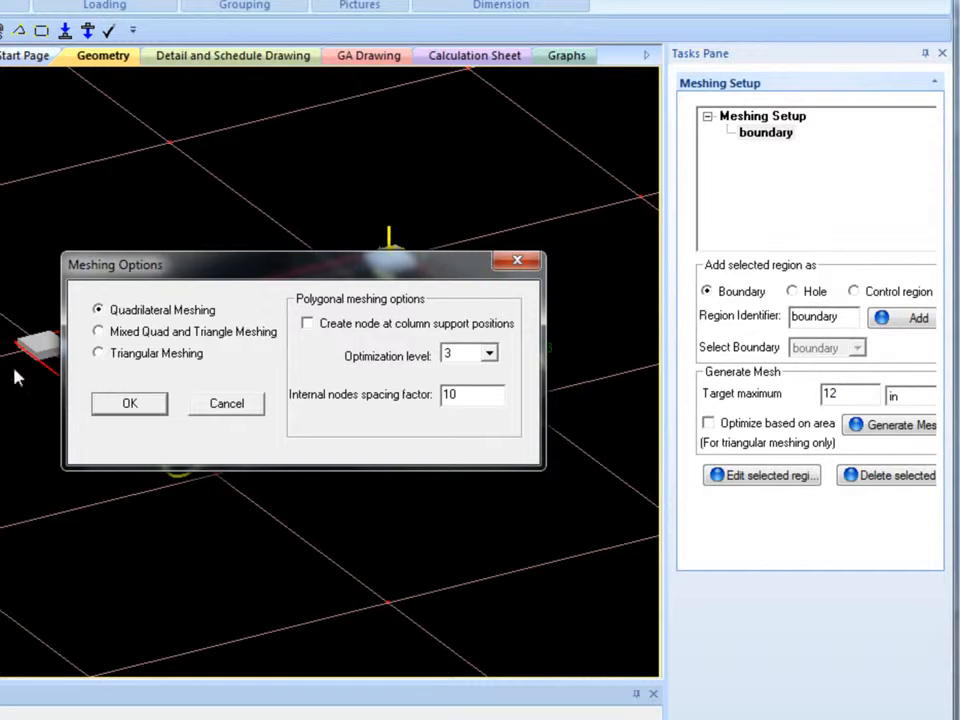
click(97, 331)
click(98, 353)
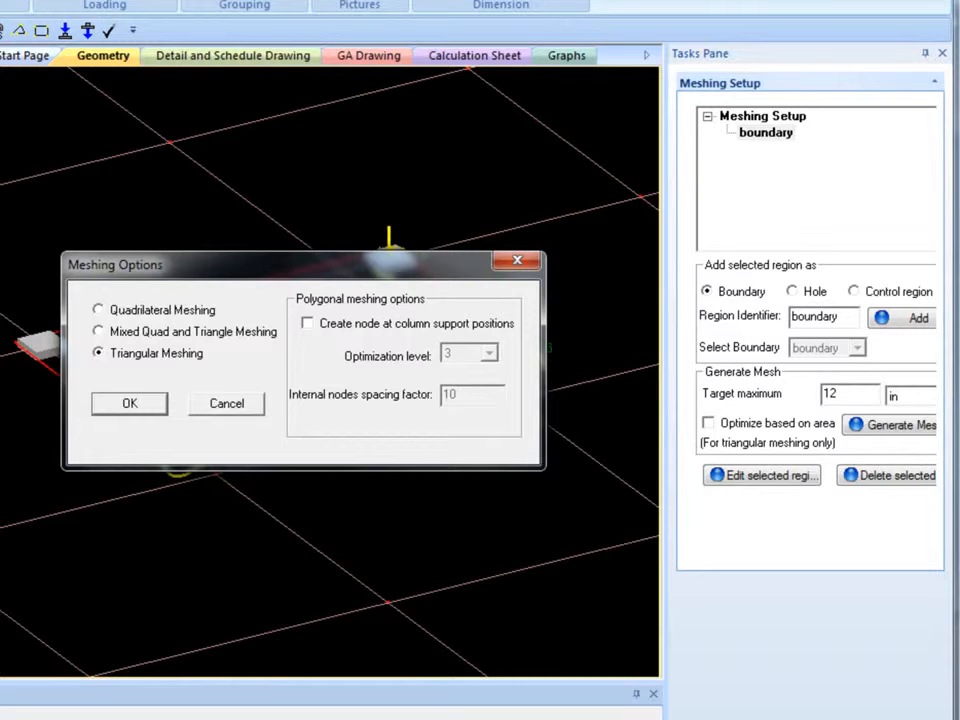
click(98, 311)
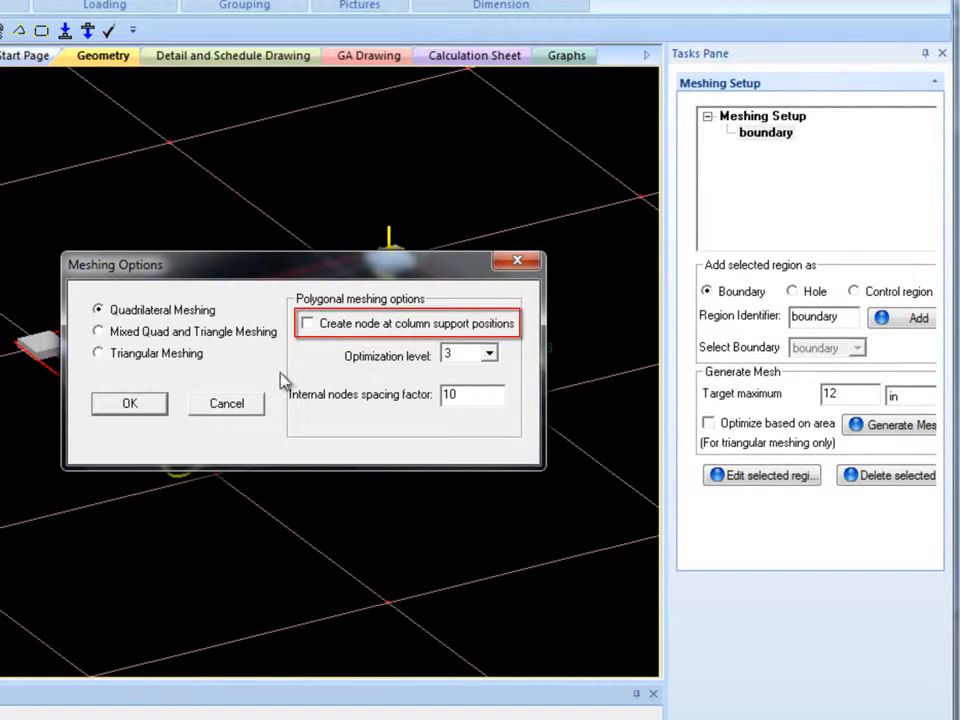
click(307, 324)
click(308, 326)
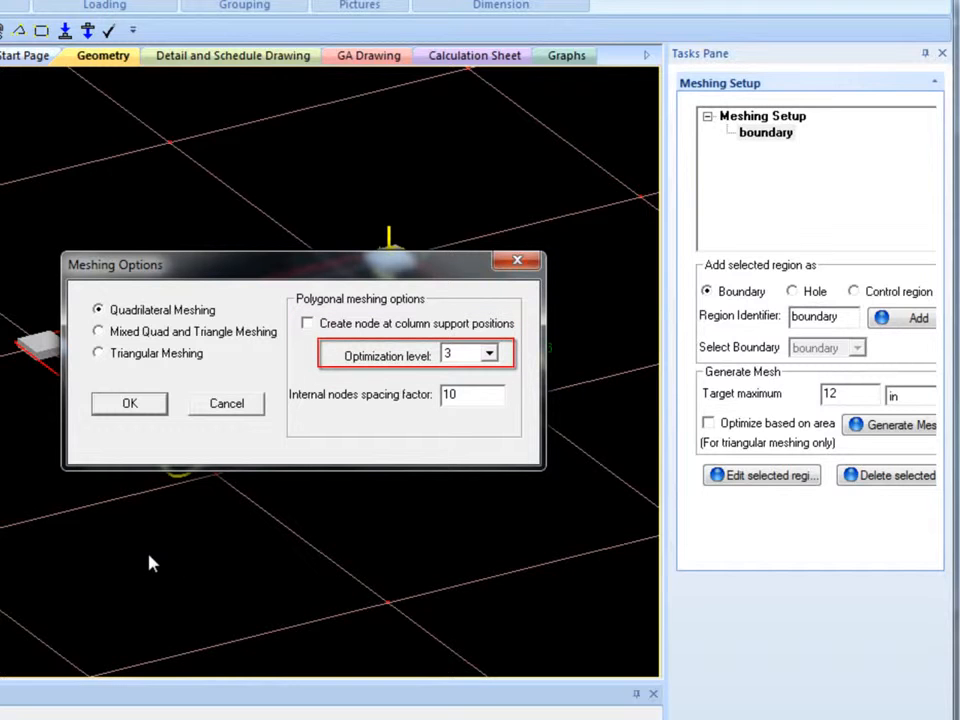
click(493, 358)
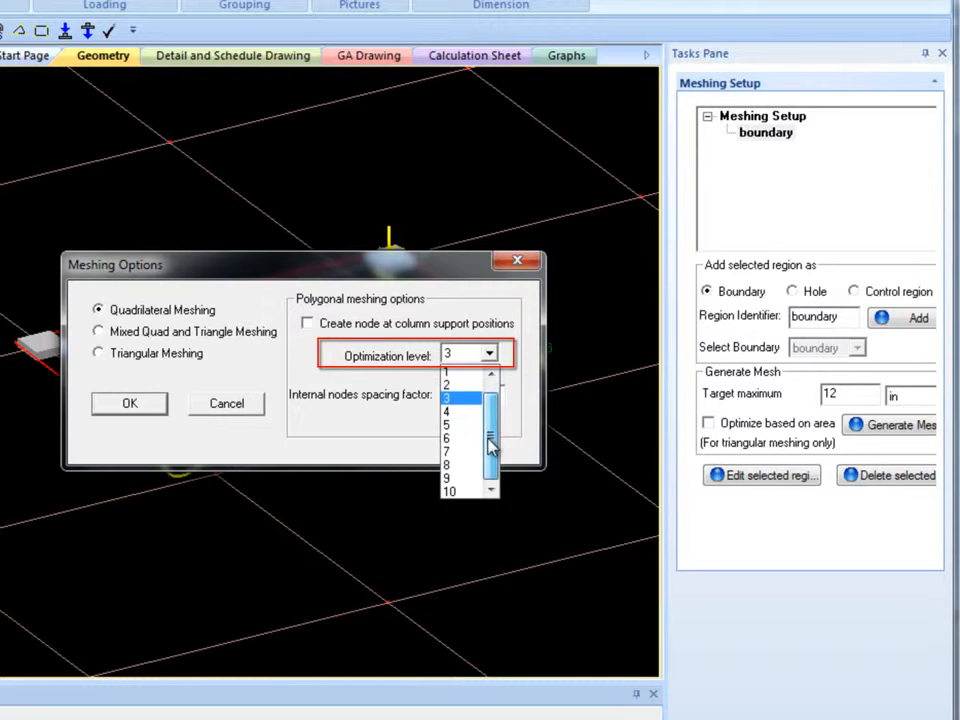
click(467, 403)
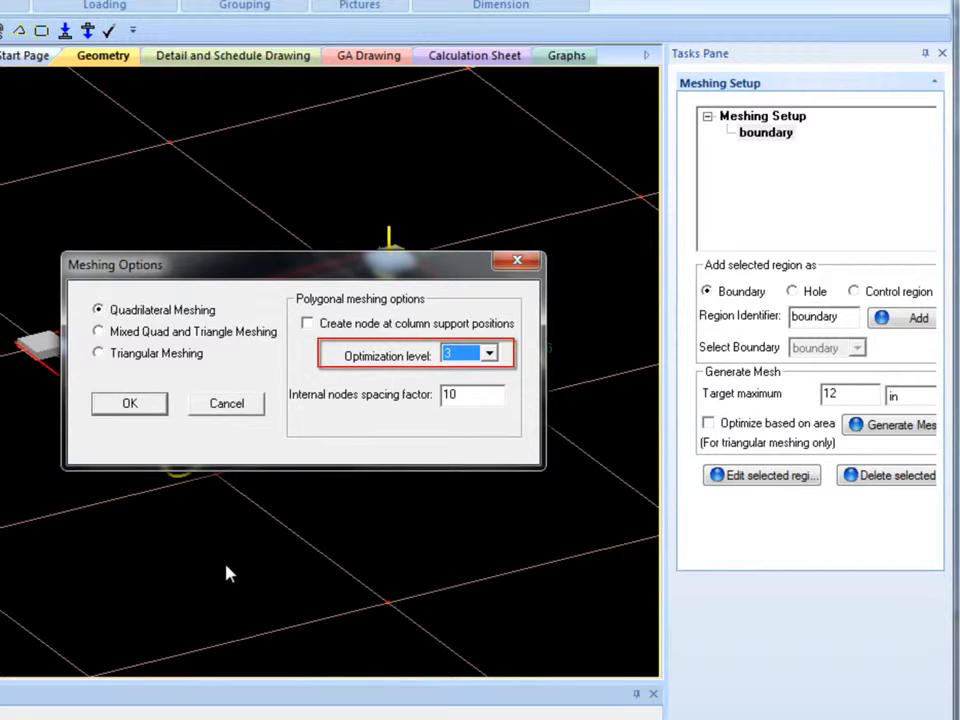
click(484, 400)
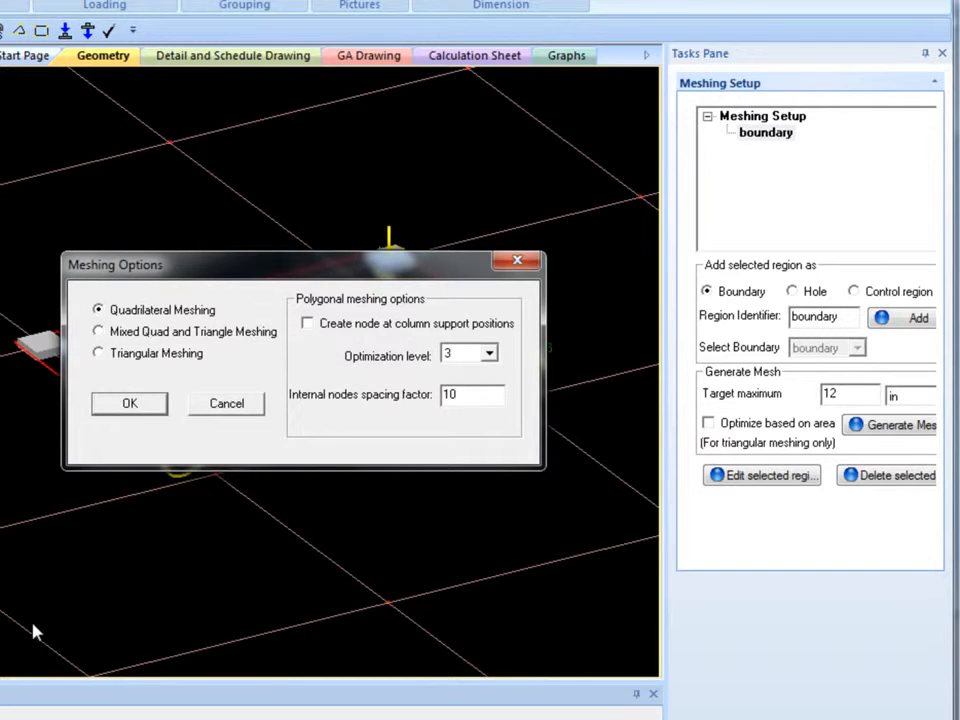
click(131, 405)
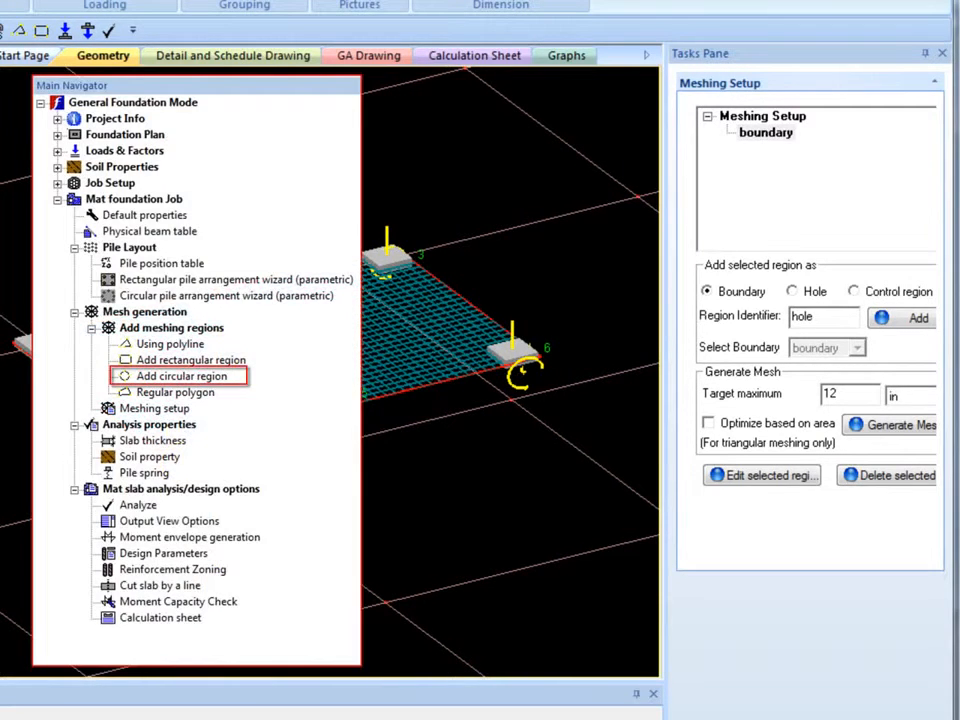
Add a circular region centred at X 24, Z 12 with a radius of 7 ft
drag(851, 202, 806, 199)
text(24)
drag(889, 229, 786, 229)
text(12)
drag(797, 272, 724, 272)
text(7)
click(842, 395)
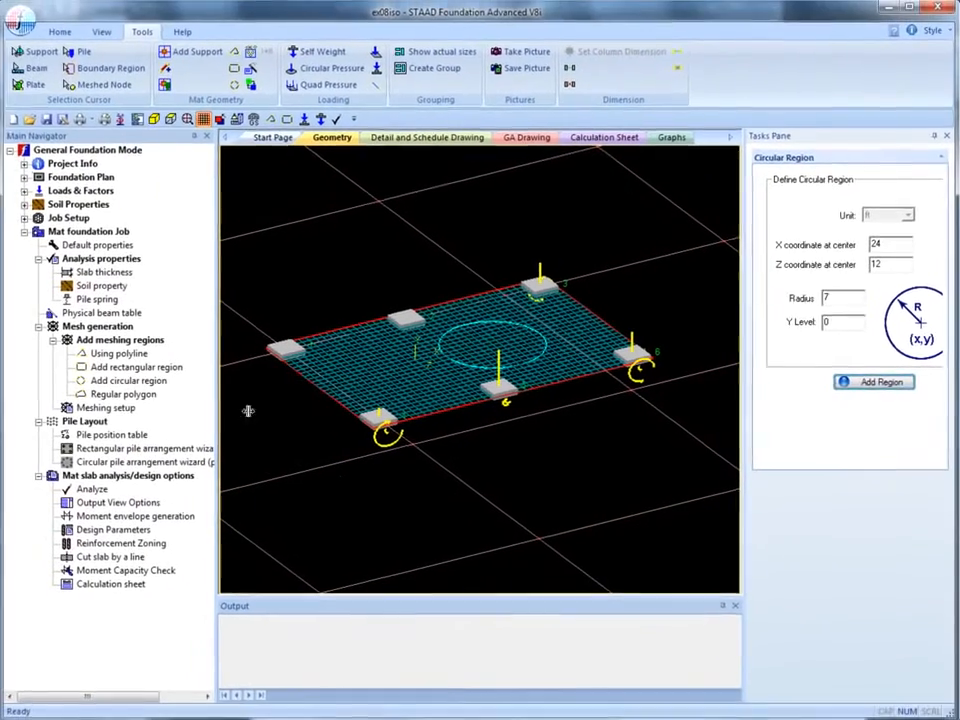
In Meshing setup, select the circle and add it as a hole named hole within the boundary
click(112, 408)
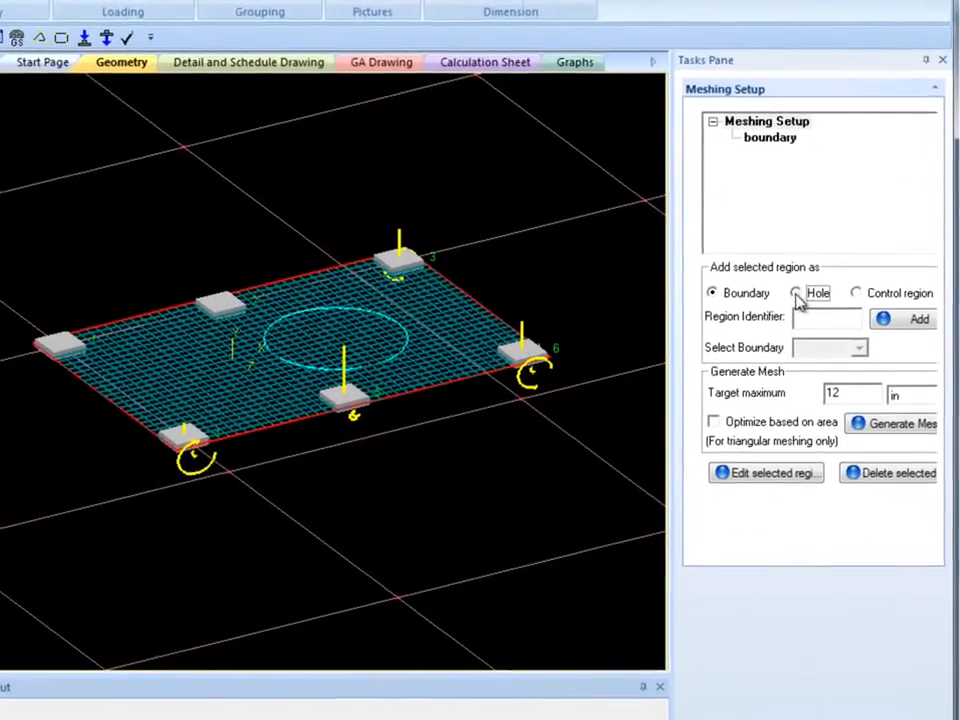
click(797, 294)
click(394, 356)
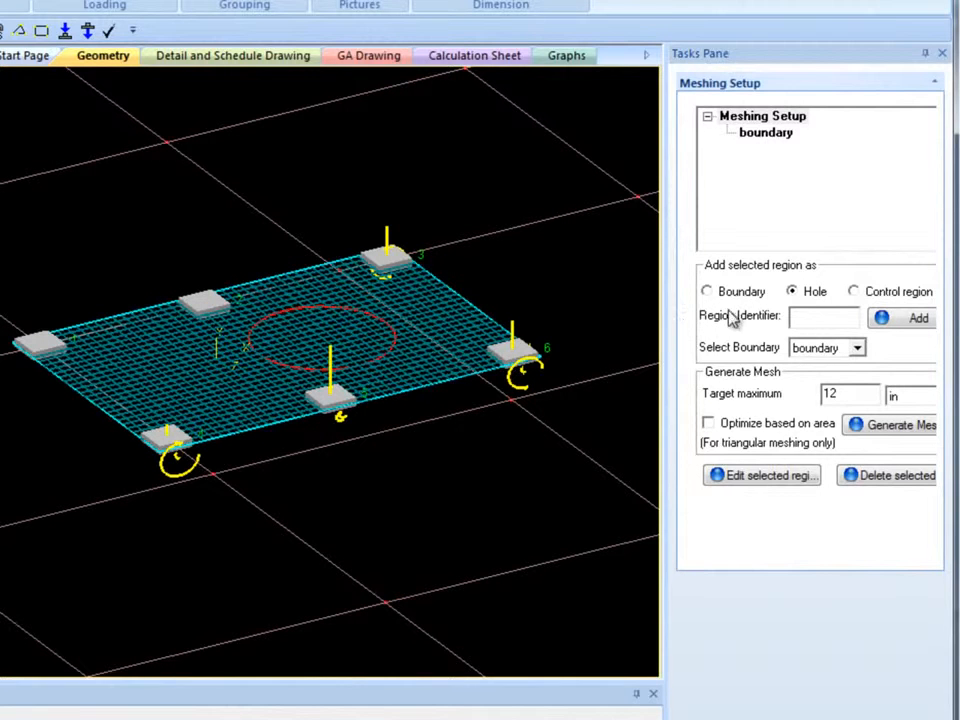
click(799, 316)
text(hole)
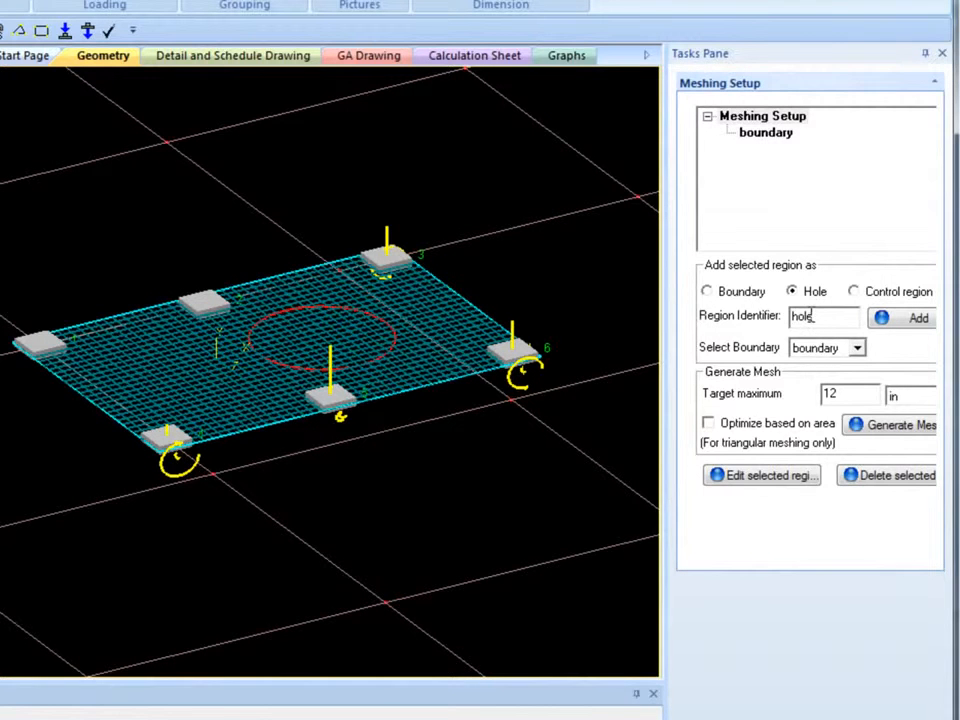
click(886, 322)
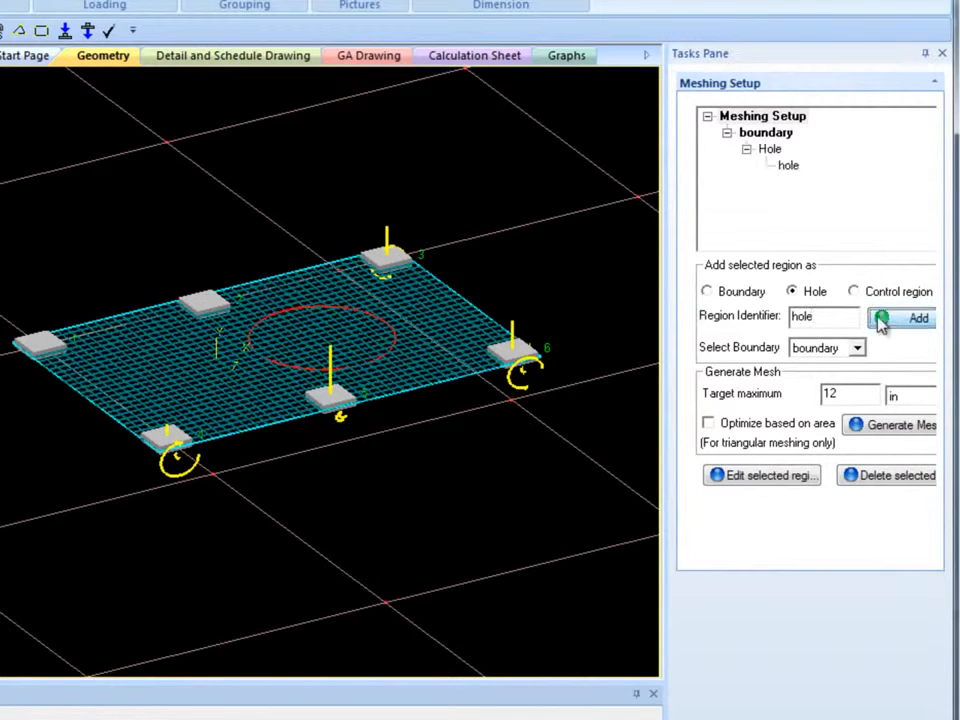
Select the boundary region and regenerate its quadrilateral mesh so it accounts for the circular hole
click(770, 135)
click(860, 428)
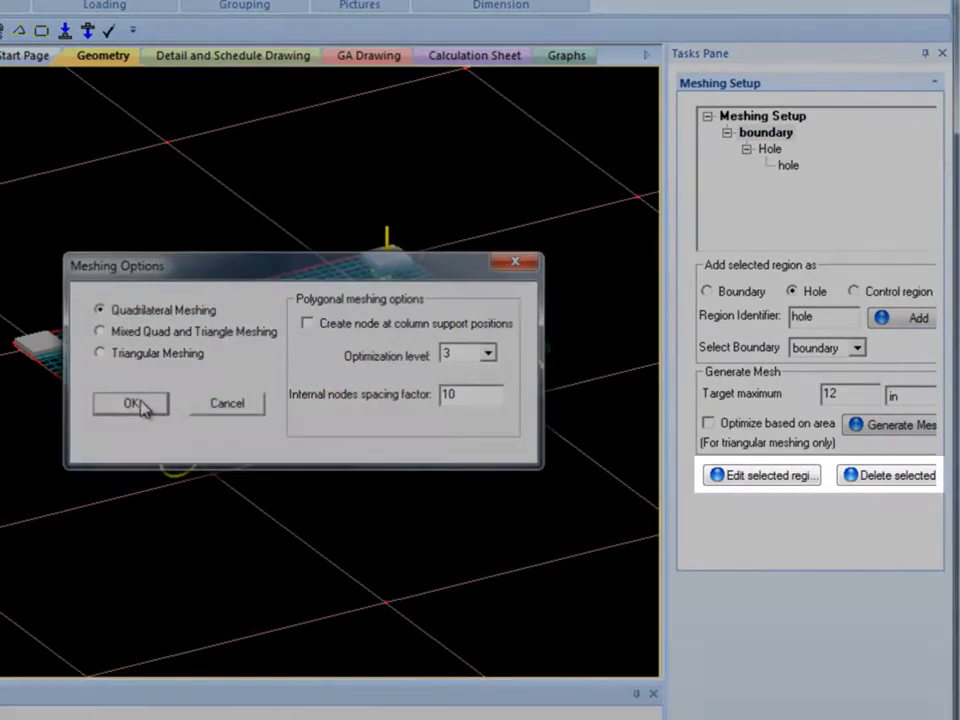
click(141, 407)
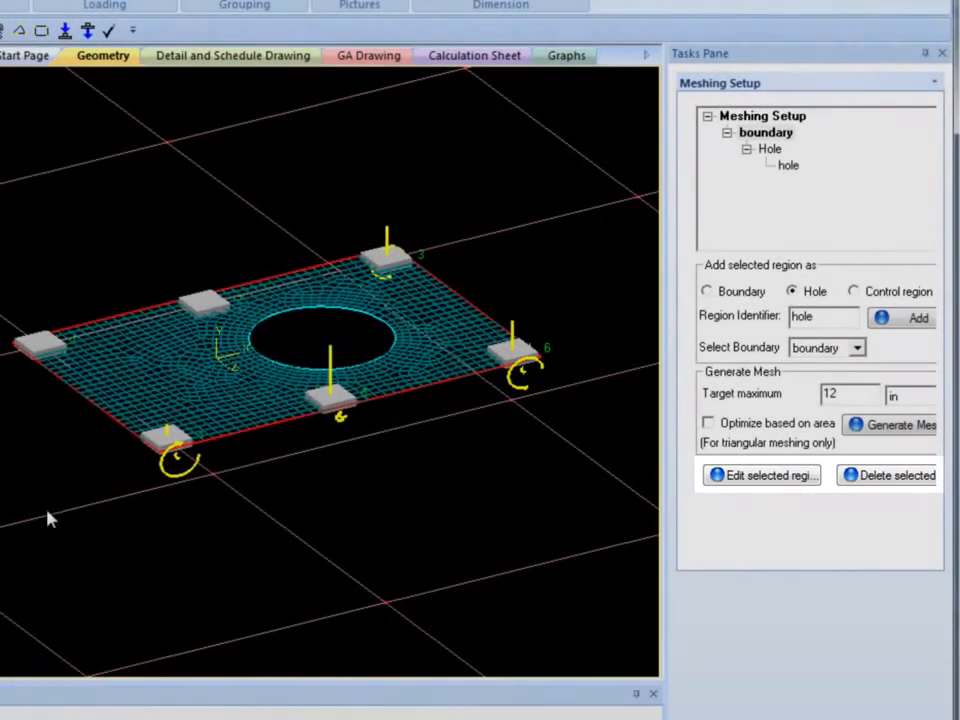
Open the slab thickness table, then switch on the soil spring option for the boundary region's soil property
click(46, 512)
click(150, 440)
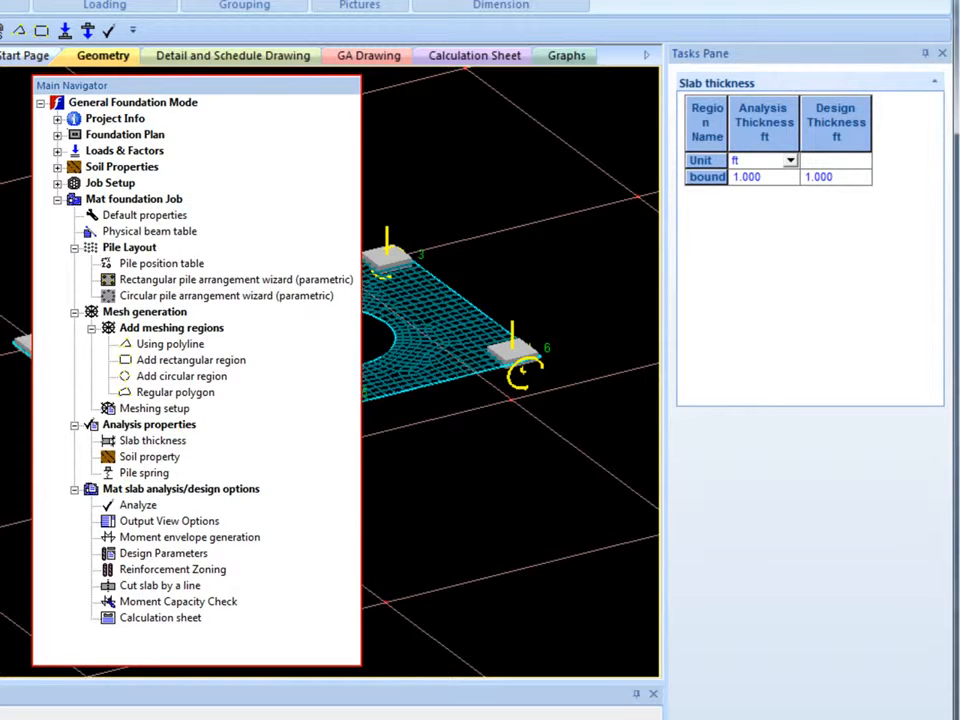
click(150, 457)
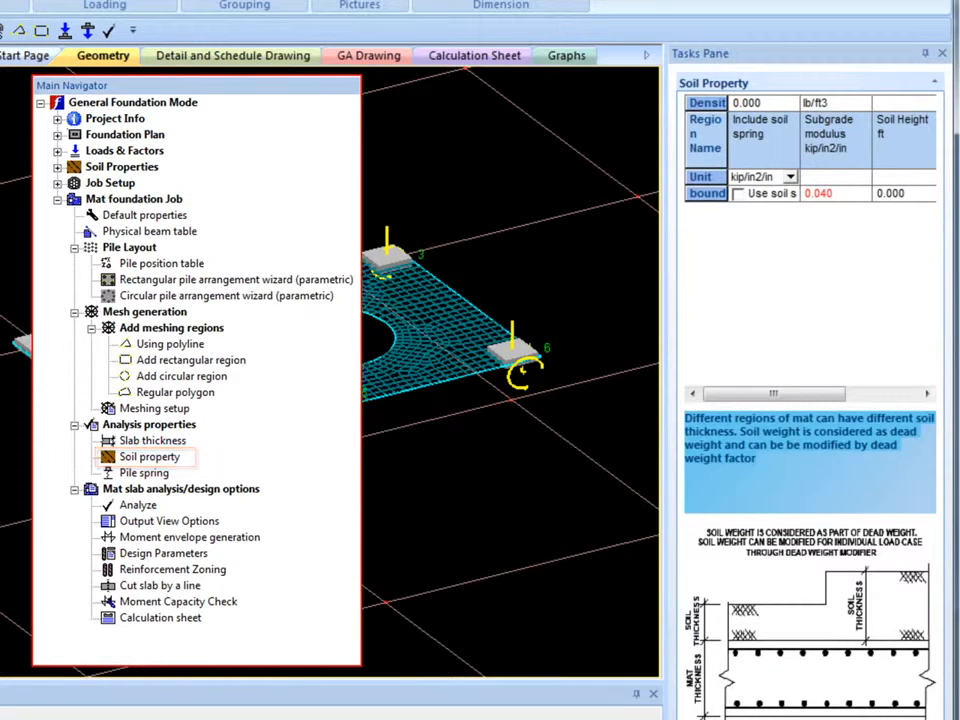
click(739, 197)
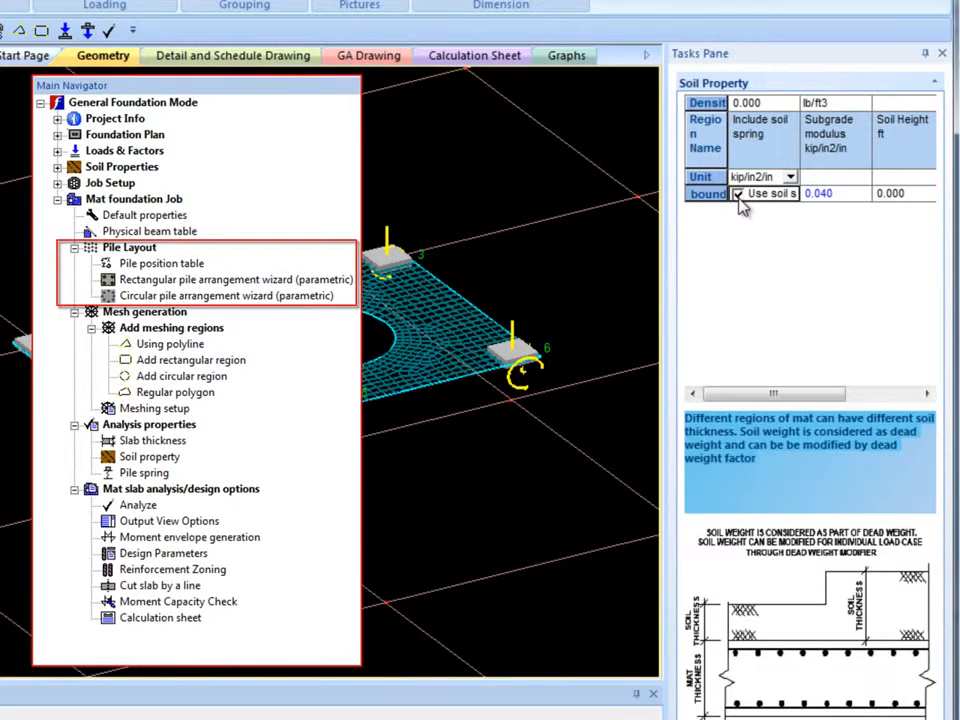
click(740, 197)
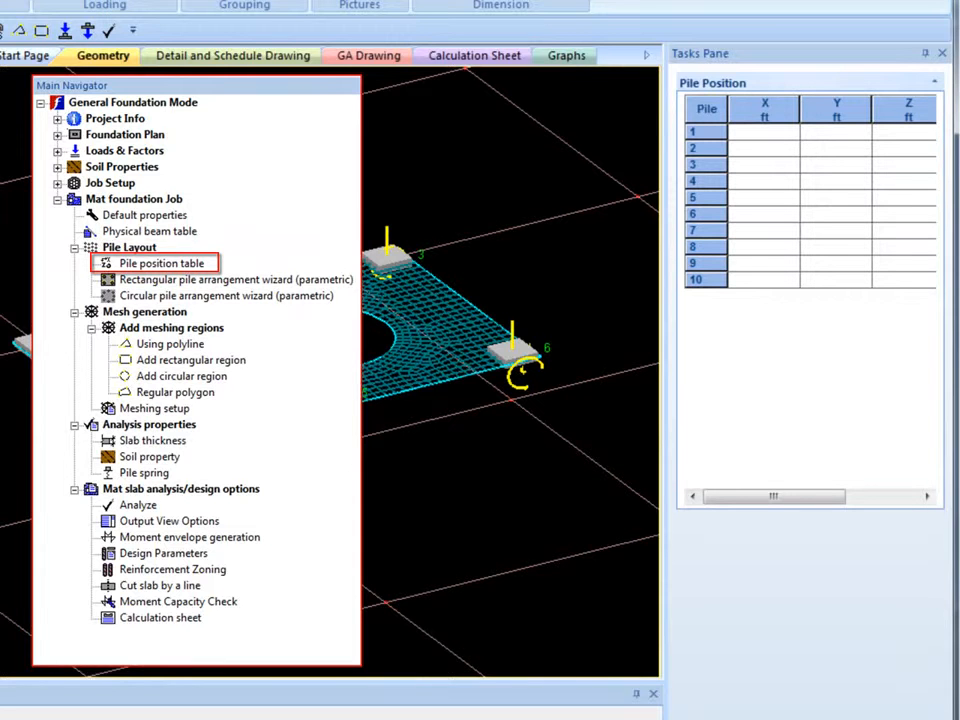
Open the rectangular pile arrangement wizard and examine its row and column spacing options
drag(1, 495, 49, 497)
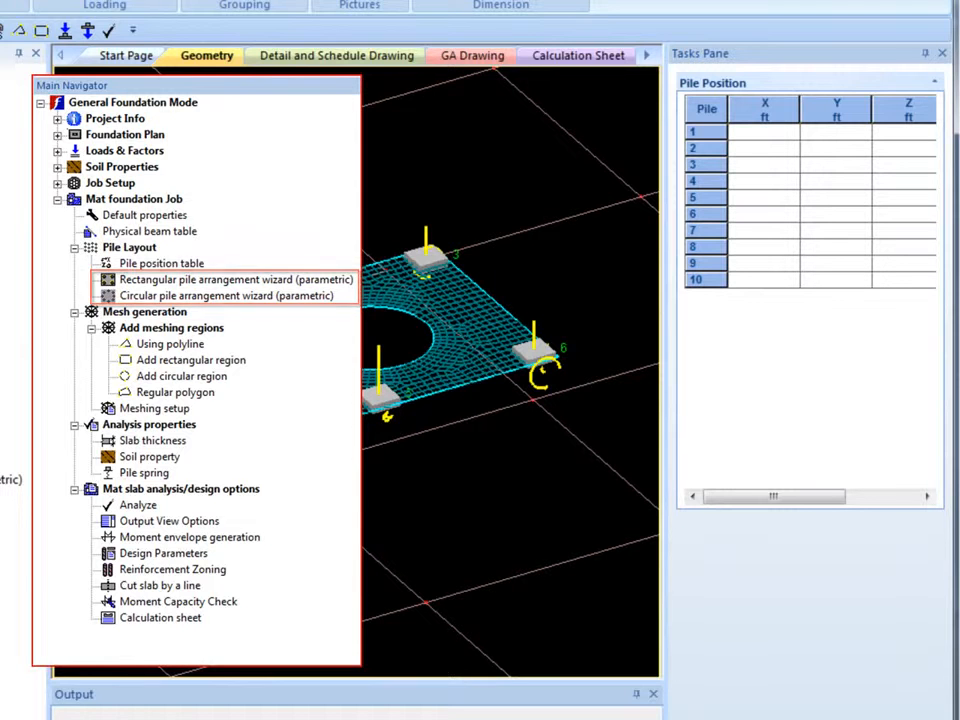
click(8, 482)
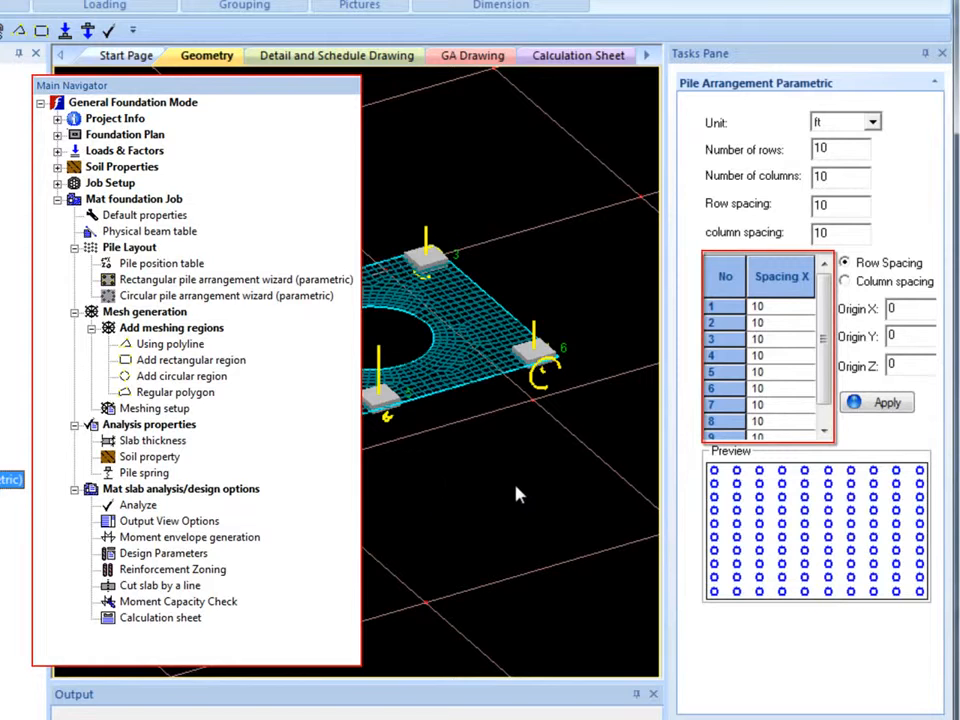
click(845, 283)
click(845, 264)
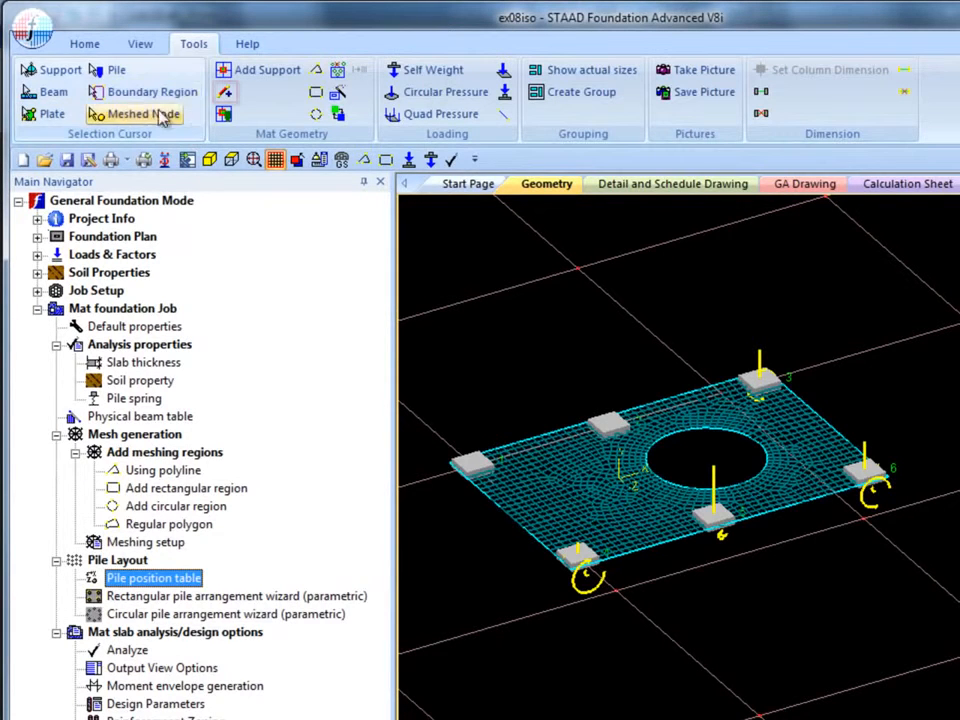
Draw a beam on the mat between the two supports along its upper-left edge
click(226, 93)
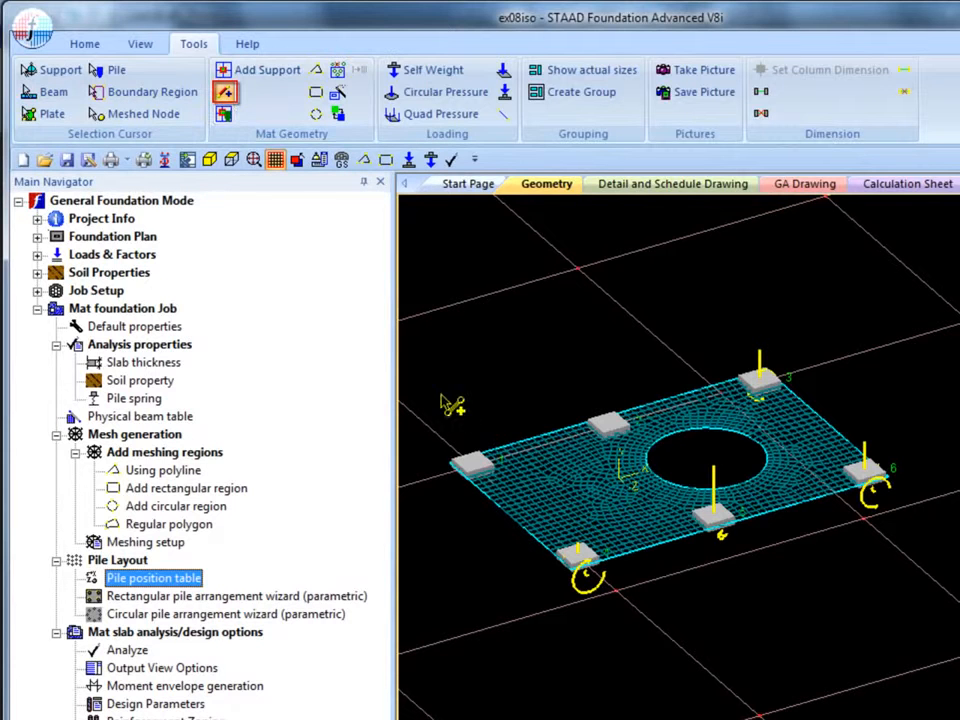
click(478, 462)
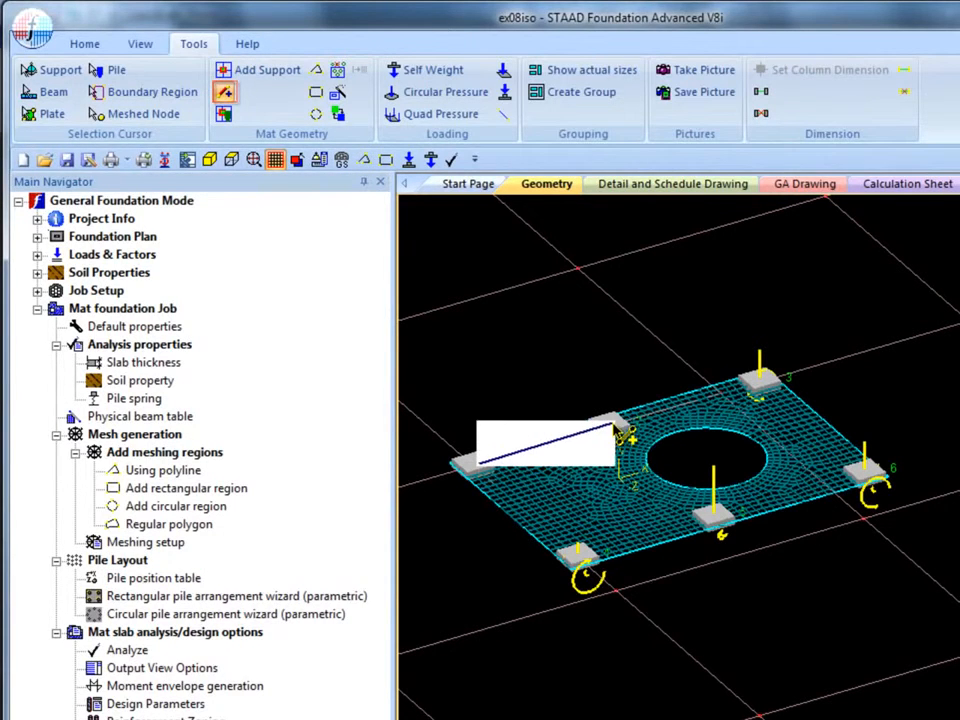
click(608, 426)
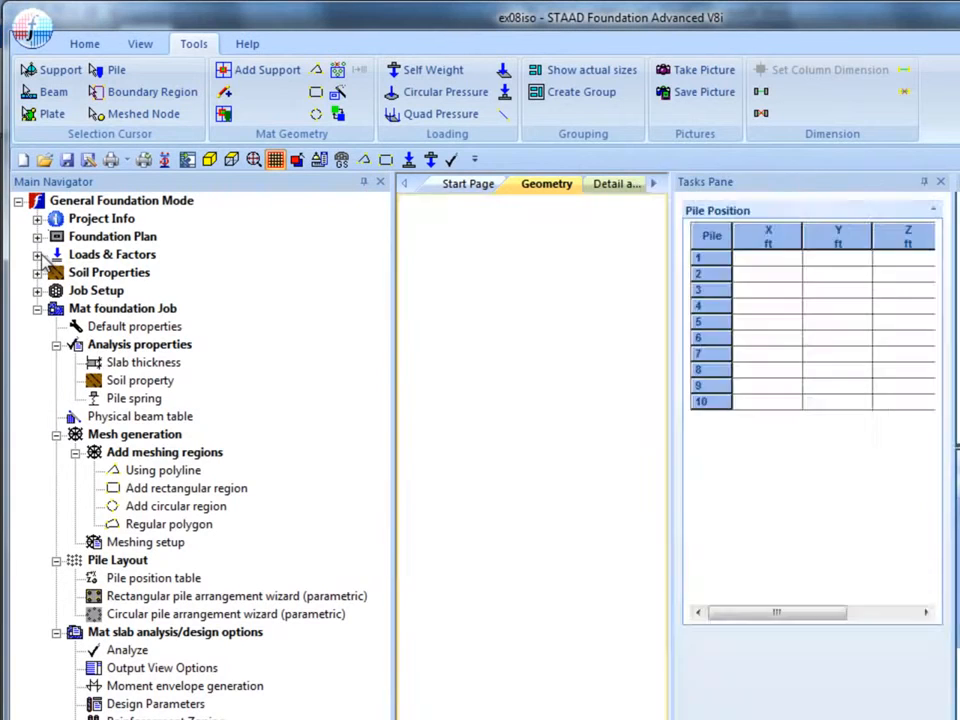
Add a uniform distributed load of -5 kips/ft in Global Y from 0 to 18 ft to Load Case 1
click(56, 254)
click(155, 344)
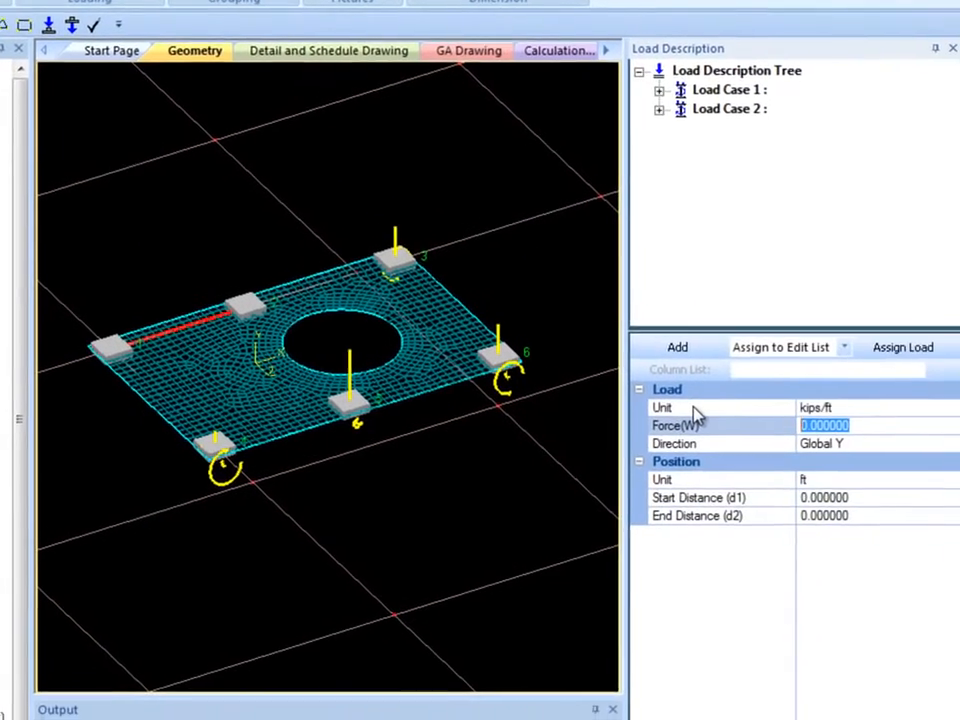
text(-5)
key(Return)
click(855, 511)
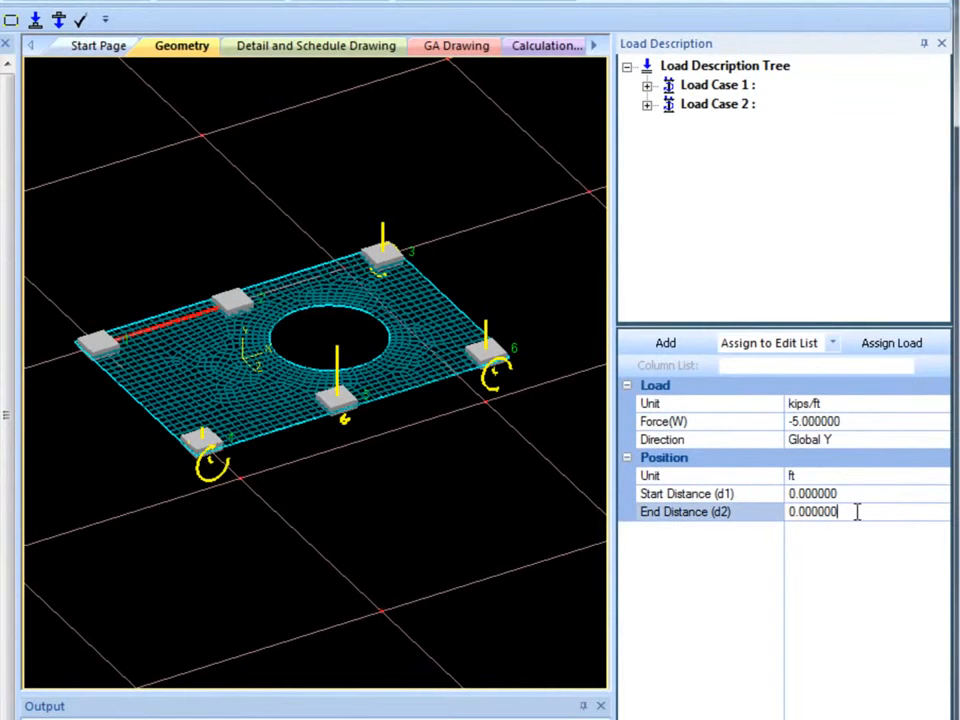
text(18)
key(Return)
click(676, 346)
Select the new UDL under Load Case 1 and assign it to the beam in view
click(647, 85)
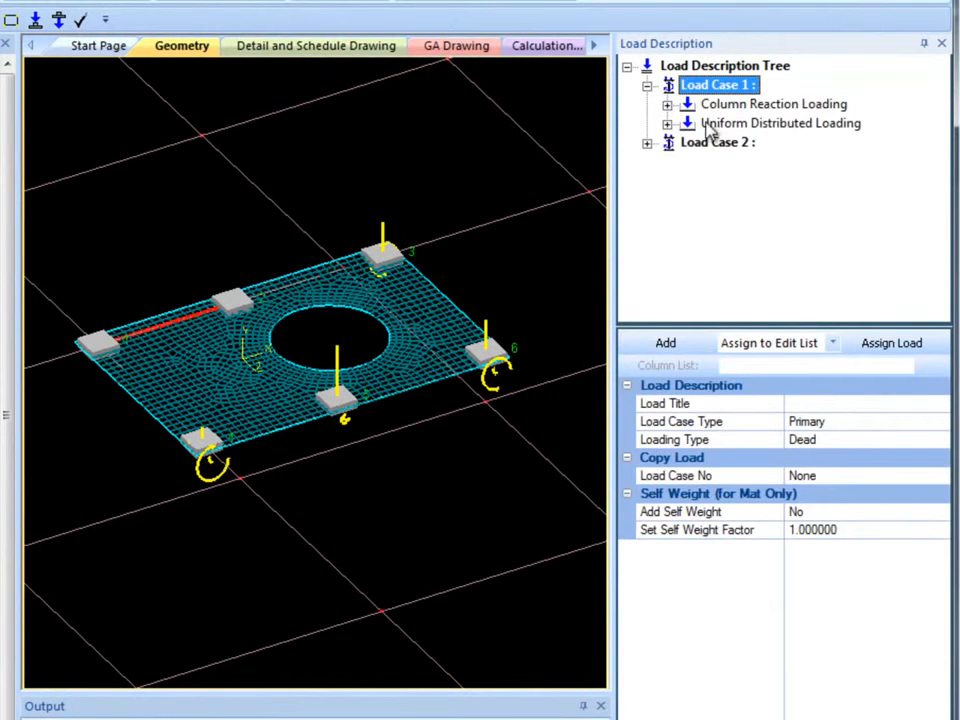
click(667, 123)
click(738, 142)
click(834, 345)
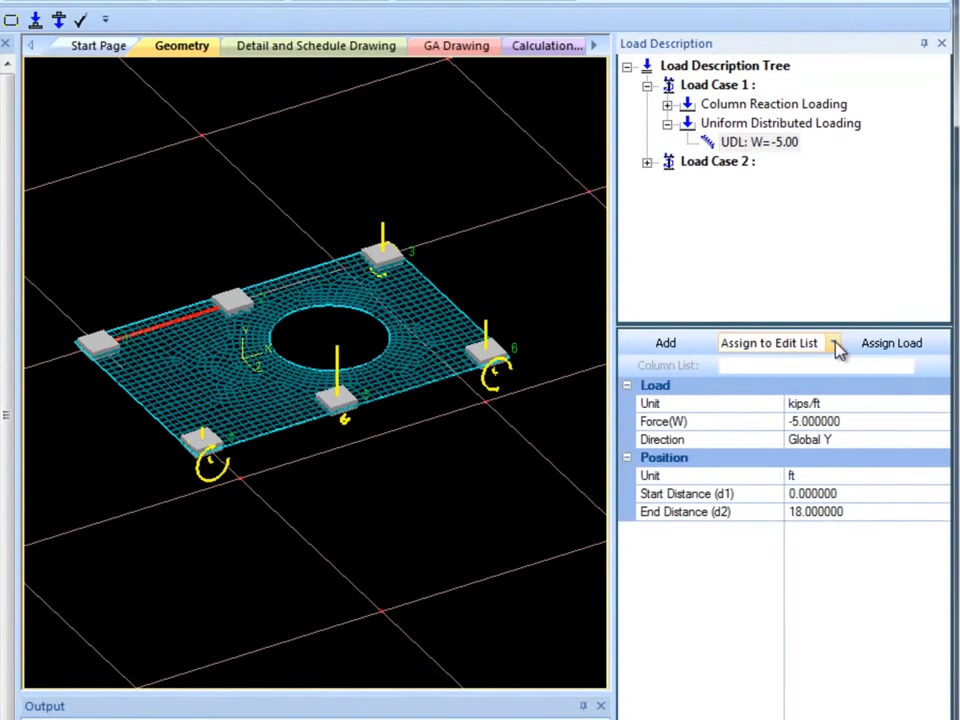
click(790, 363)
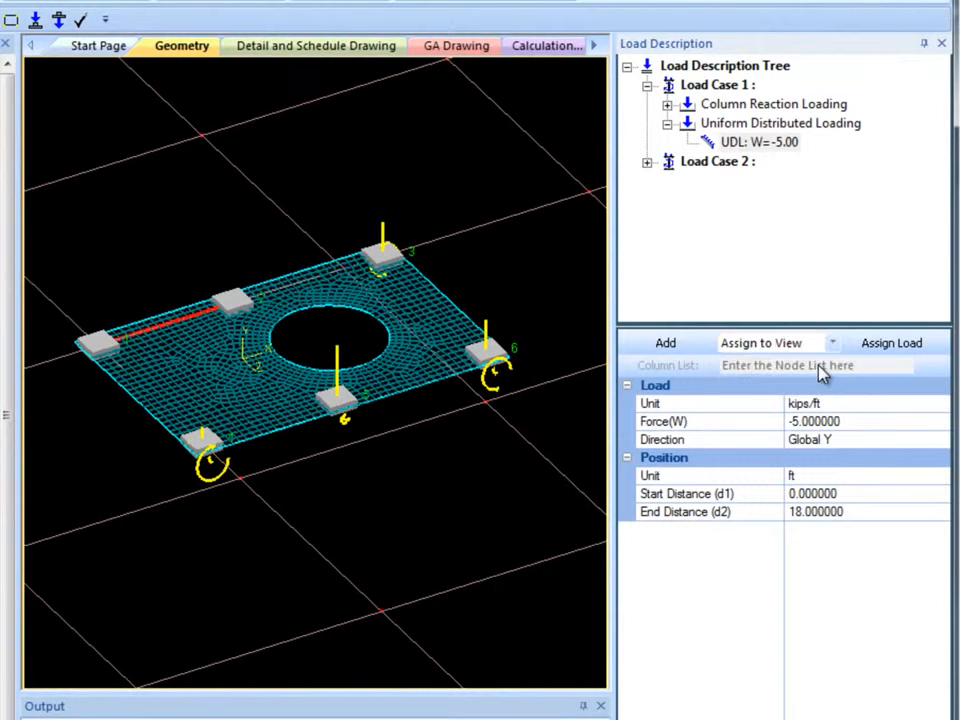
click(885, 345)
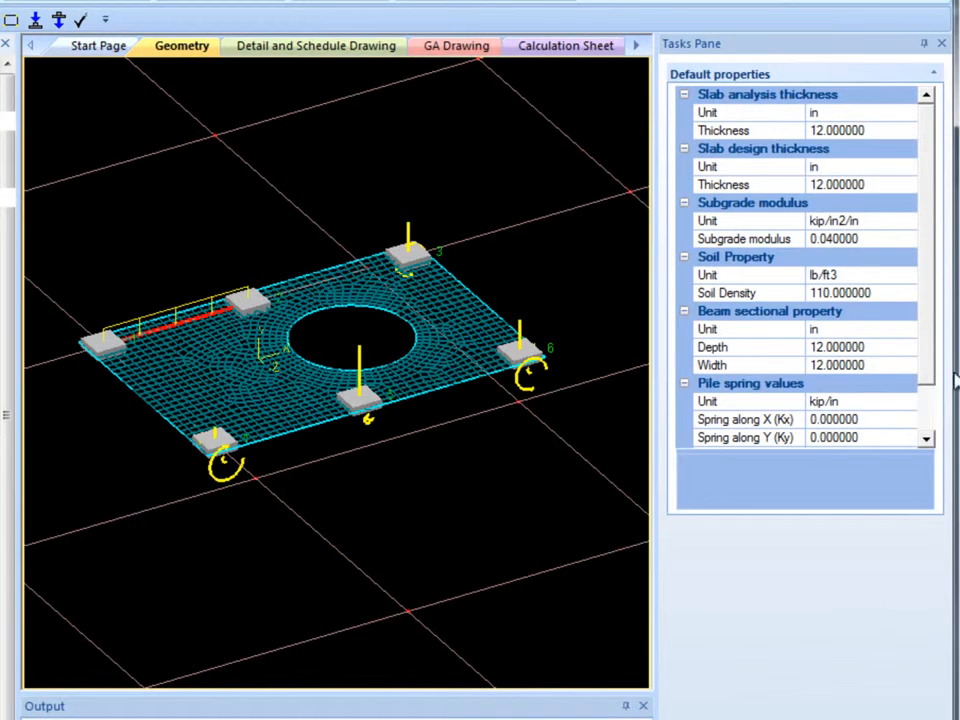
Run the analysis and design of the mat foundation
drag(930, 300, 926, 328)
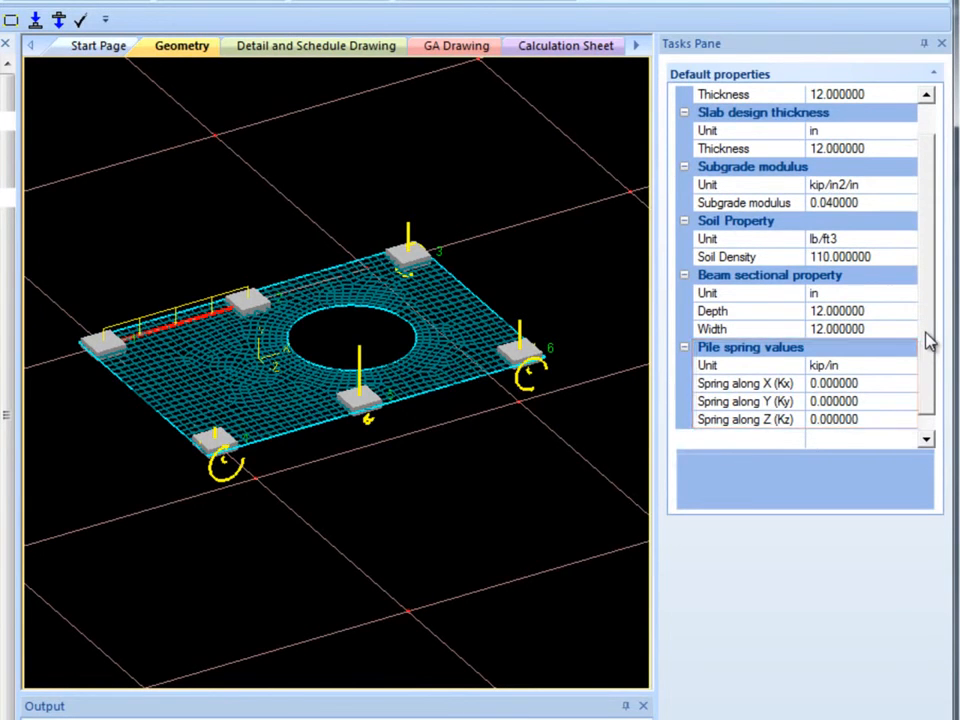
drag(926, 338, 932, 316)
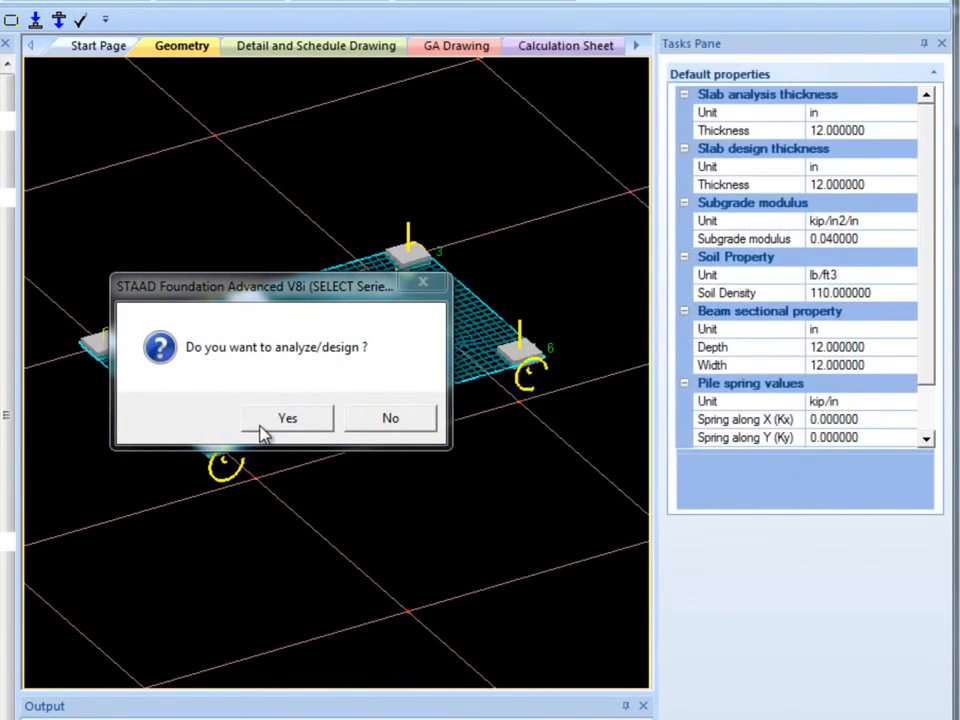
click(262, 428)
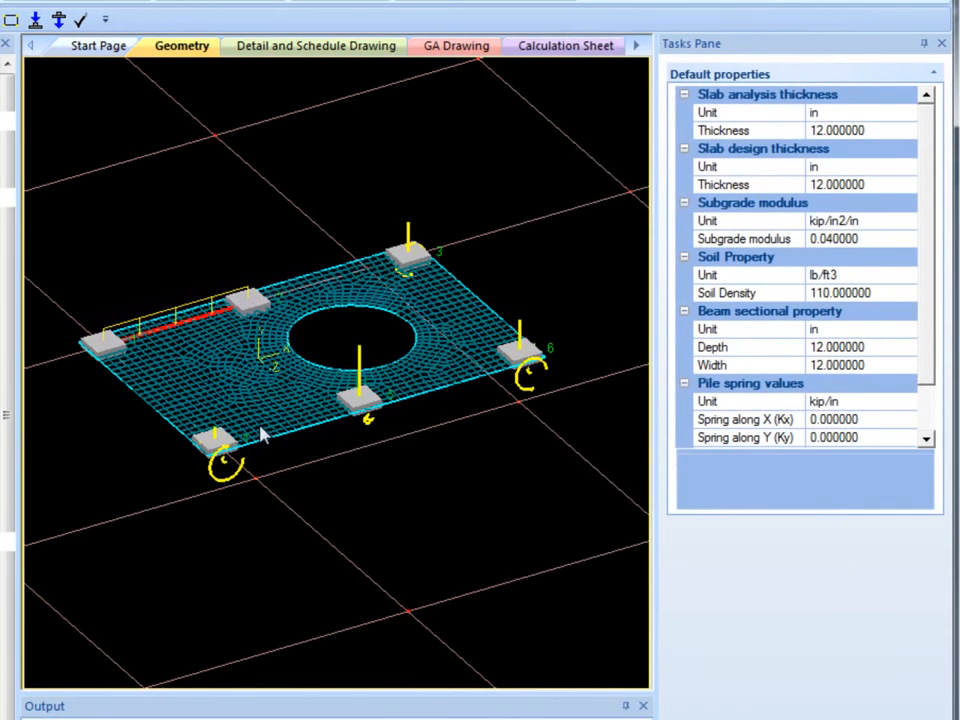